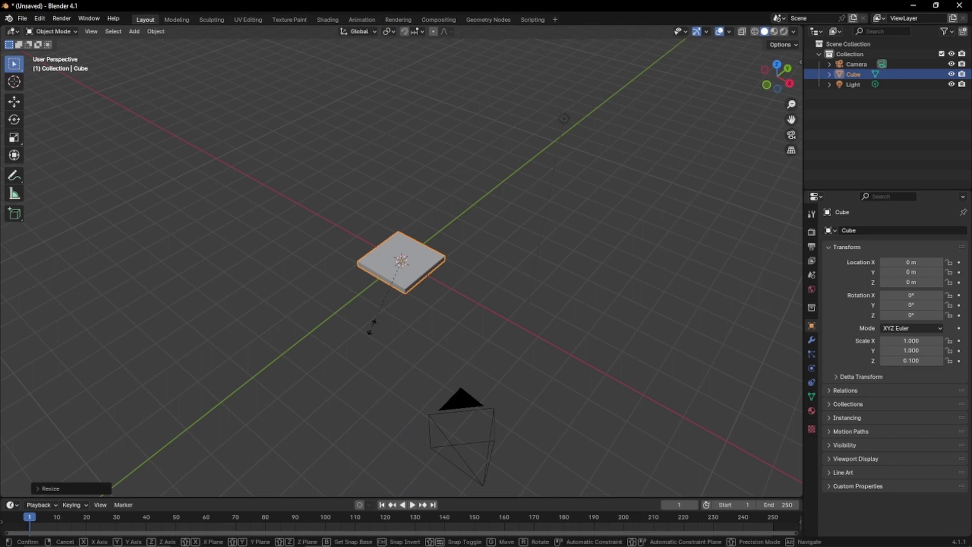
Scale the flattened cube by 3 along X and by 0.6 along Y to form a plank.
{"action": "key", "text": "x"}
{"action": "key", "text": "3"}
{"action": "key", "text": "Return"}
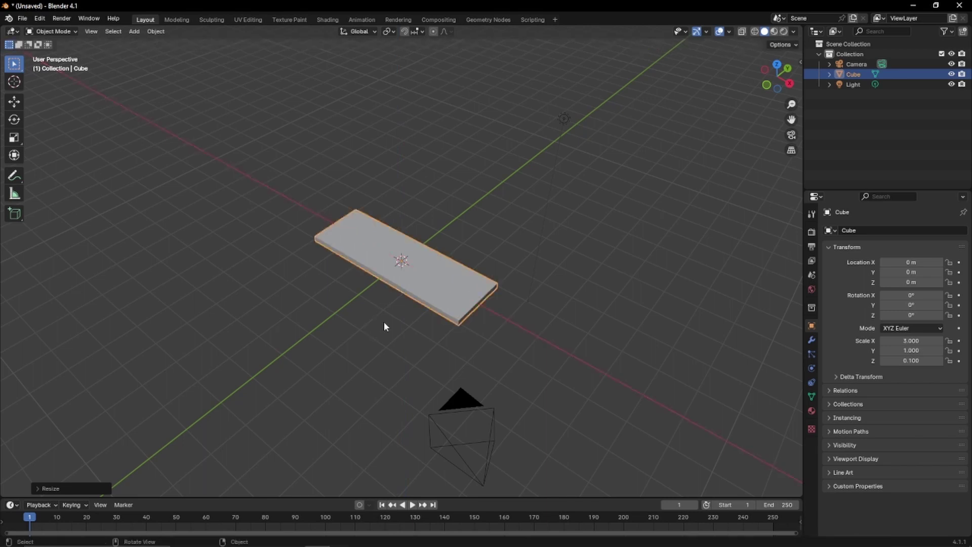
{"action": "key", "text": "s"}
{"action": "key", "text": "y"}
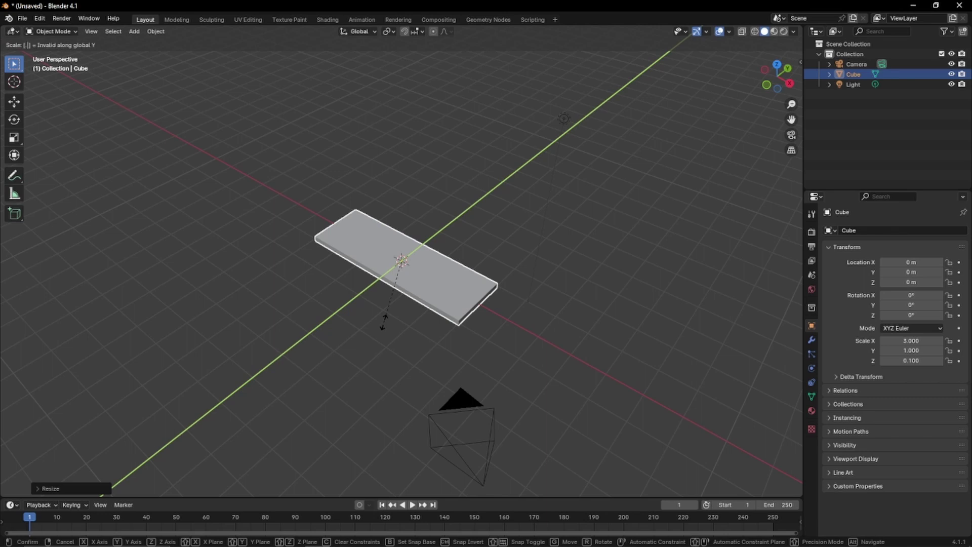
{"action": "type", "text": "0.6"}
{"action": "key", "text": "Return"}
Apply the plank's scale.
{"action": "middle_click_drag", "start_coordinate": [386, 321], "coordinate": [447, 284]}
{"action": "key", "text": "ctrl+a"}
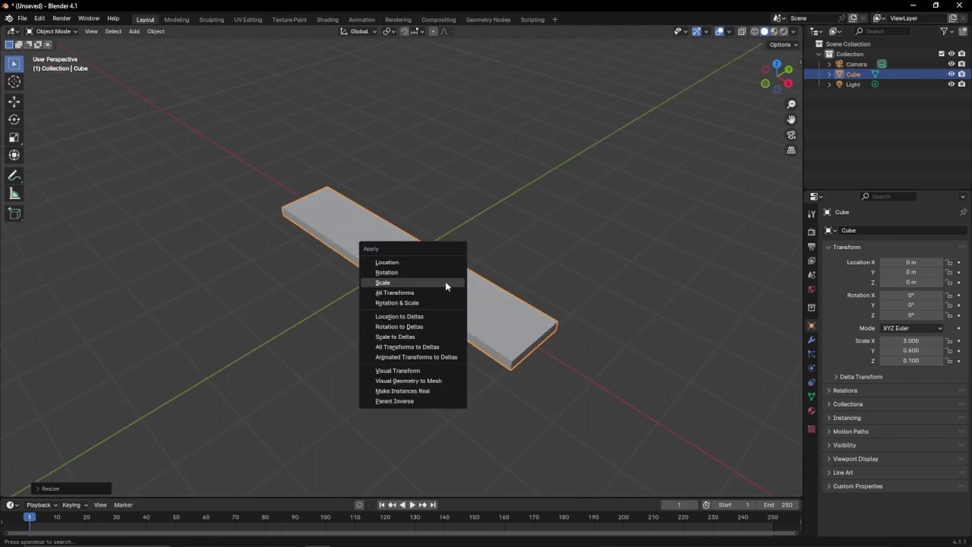
{"action": "left_click", "coordinate": [408, 284]}
Add a Bevel modifier to the plank and raise its segments to 3.
{"action": "left_click", "coordinate": [810, 341]}
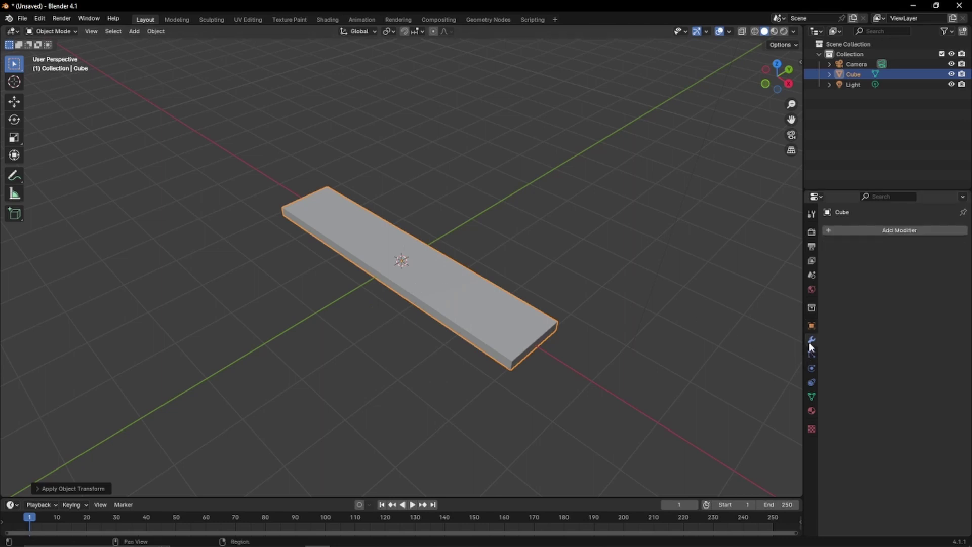
{"action": "left_click", "coordinate": [856, 233]}
{"action": "mouse_move", "coordinate": [862, 232]}
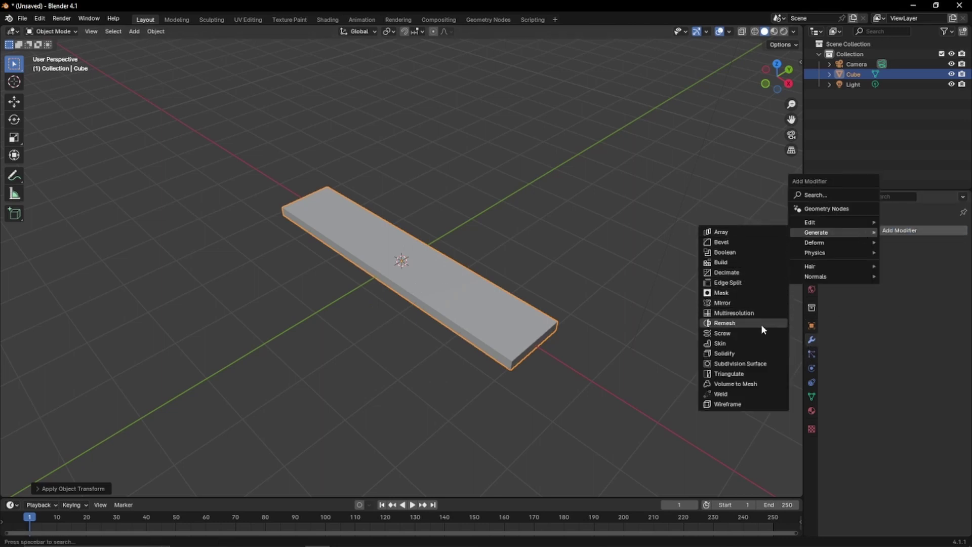
{"action": "left_click", "coordinate": [734, 242]}
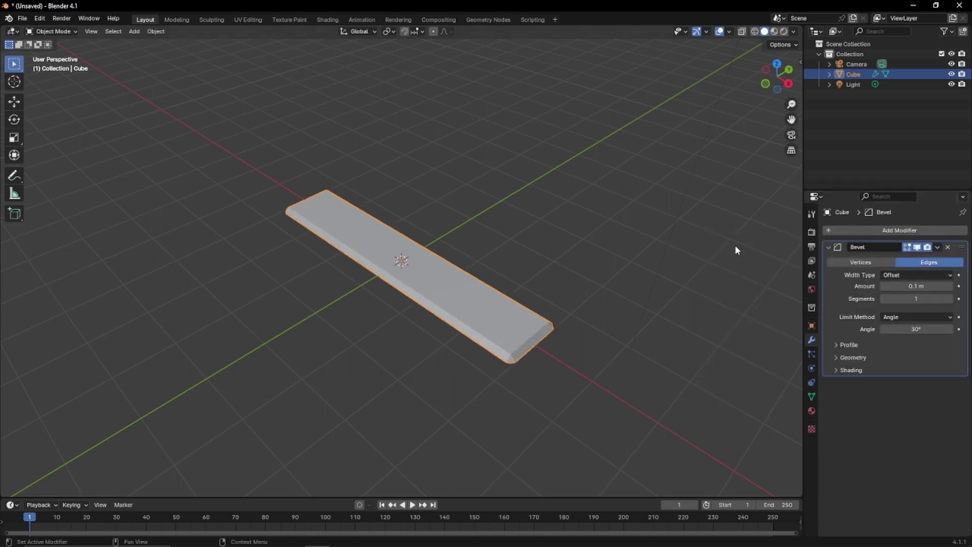
{"action": "left_click_drag", "start_coordinate": [945, 300], "coordinate": [958, 300]}
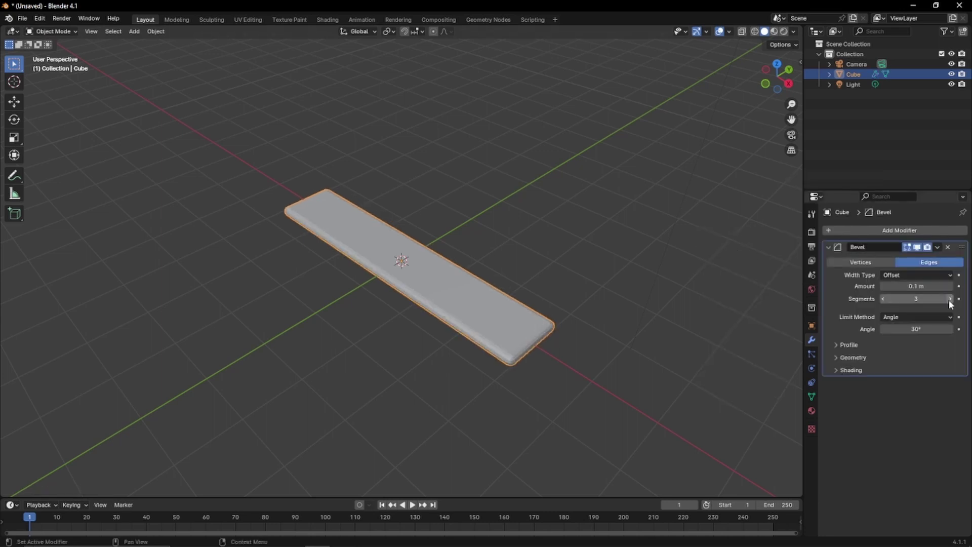
Shade the plank smooth.
{"action": "middle_click_drag", "start_coordinate": [464, 330], "coordinate": [597, 299]}
{"action": "right_click", "coordinate": [492, 291]}
{"action": "left_click", "coordinate": [486, 286]}
Refine the plank's bevel to 5 segments with an amount of 0.05 m, and deselect the plank.
{"action": "left_click", "coordinate": [950, 299]}
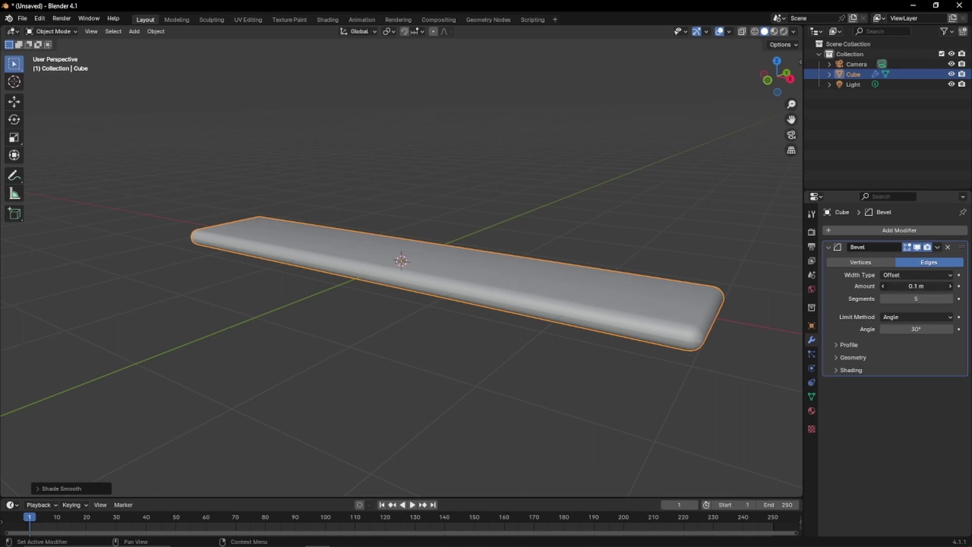
{"action": "left_click_drag", "start_coordinate": [930, 287], "coordinate": [906, 287]}
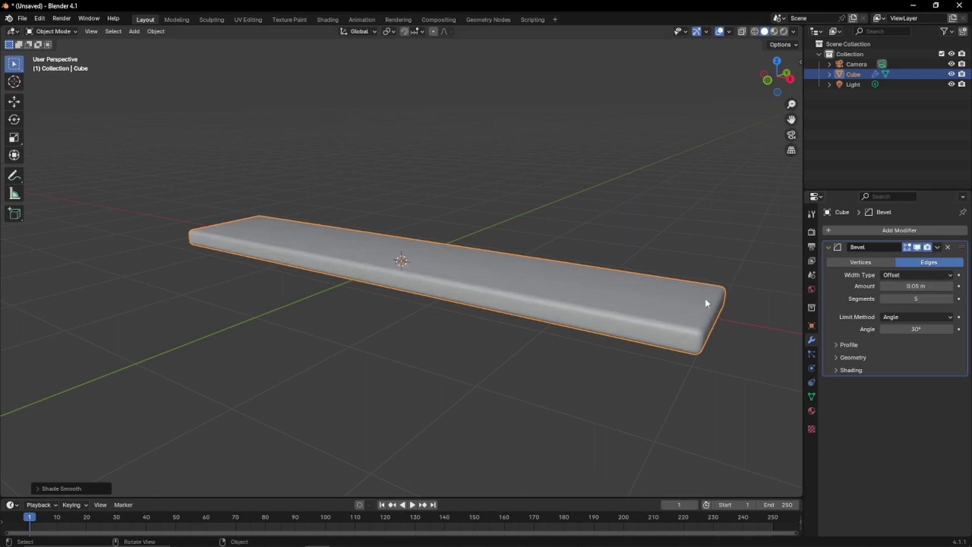
{"action": "middle_click_drag", "start_coordinate": [423, 330], "coordinate": [493, 319]}
{"action": "left_click", "coordinate": [493, 319]}
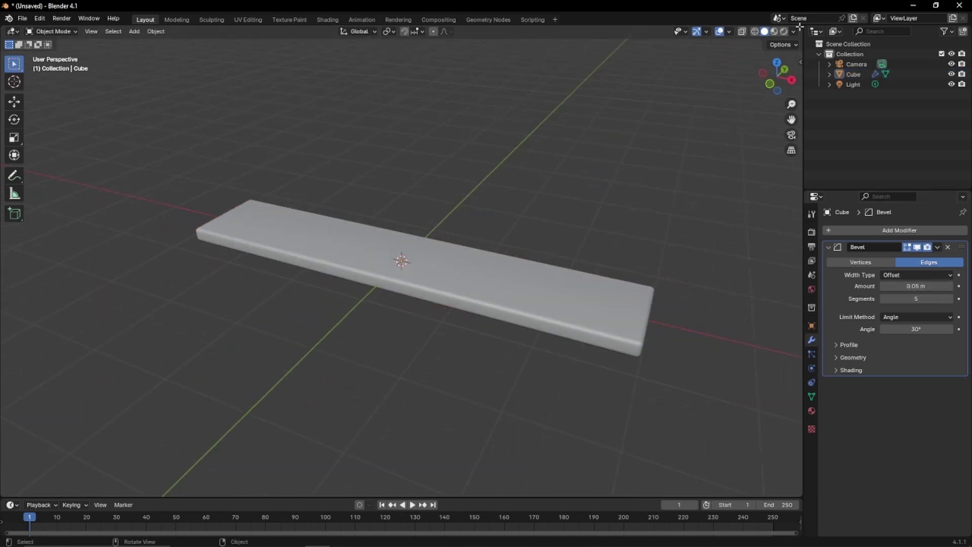
Split the 3D viewport into two side-by-side areas, select the plank and switch one area to Material Preview shading.
{"action": "left_click_drag", "start_coordinate": [799, 26], "coordinate": [387, 78]}
{"action": "left_click", "coordinate": [201, 244]}
{"action": "key", "text": "z"}
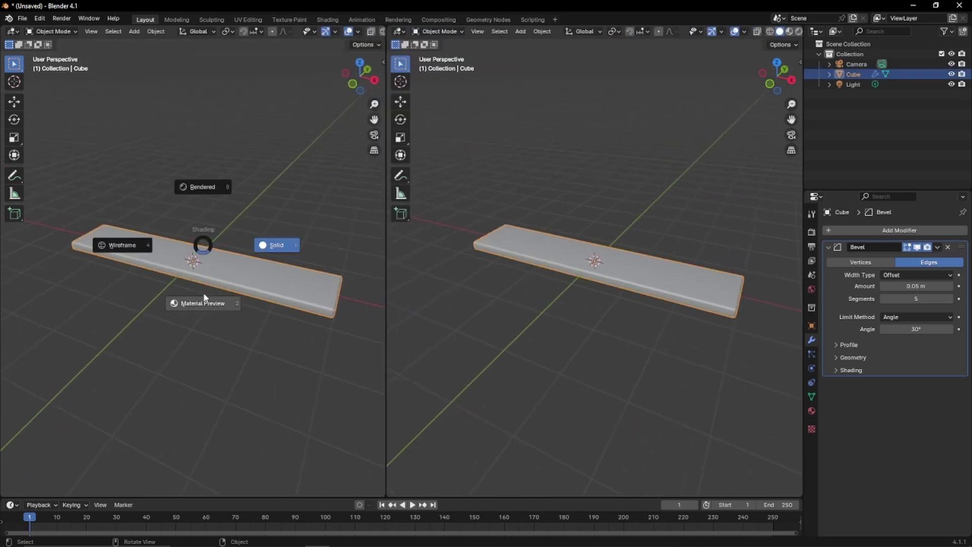
{"action": "left_click", "coordinate": [205, 300]}
Set the render engine to Cycles and switch the Material Preview viewport to Rendered shading.
{"action": "left_click", "coordinate": [811, 231]}
{"action": "left_click", "coordinate": [925, 231]}
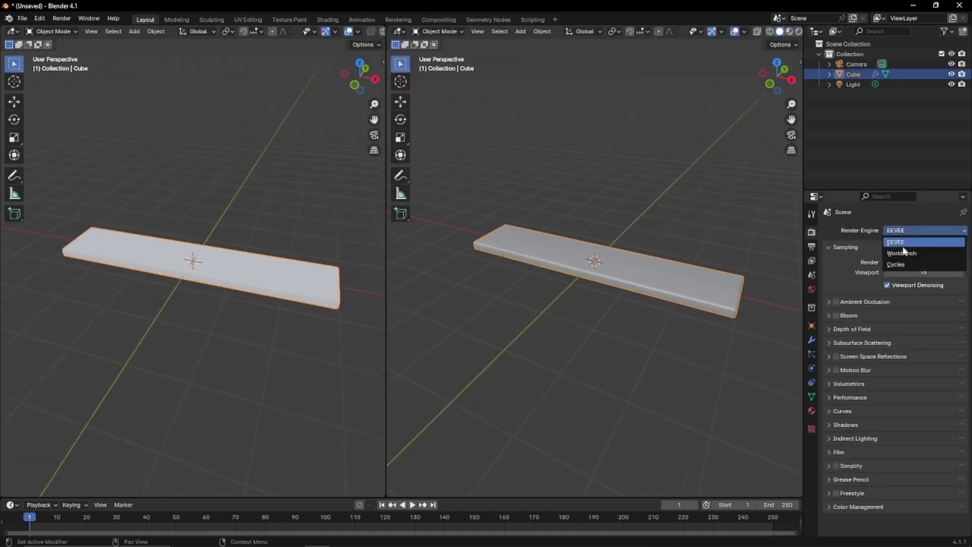
{"action": "left_click", "coordinate": [896, 263]}
{"action": "key", "text": "z"}
{"action": "left_click", "coordinate": [202, 258]}
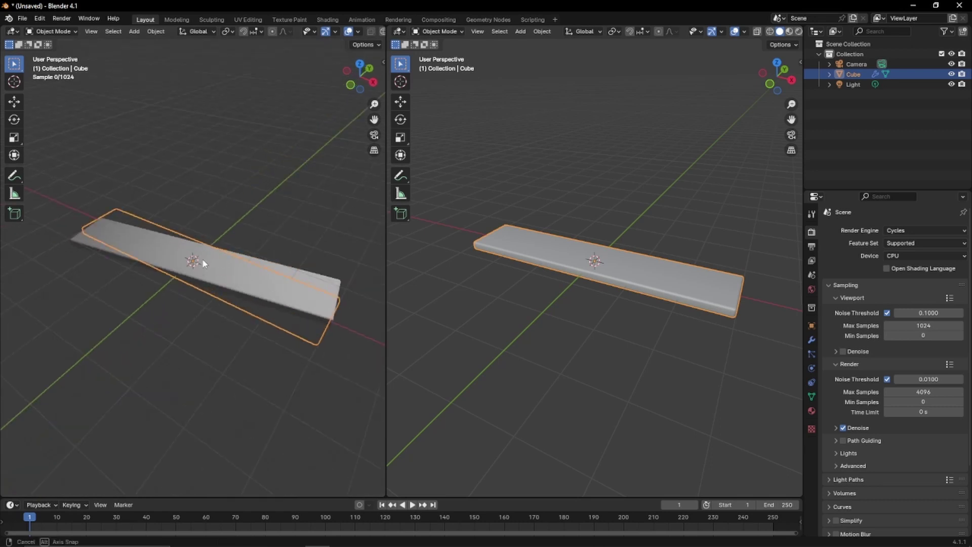
Change the solid-shaded viewport into a Shader Editor and hide its sidebar.
{"action": "left_click", "coordinate": [399, 34]}
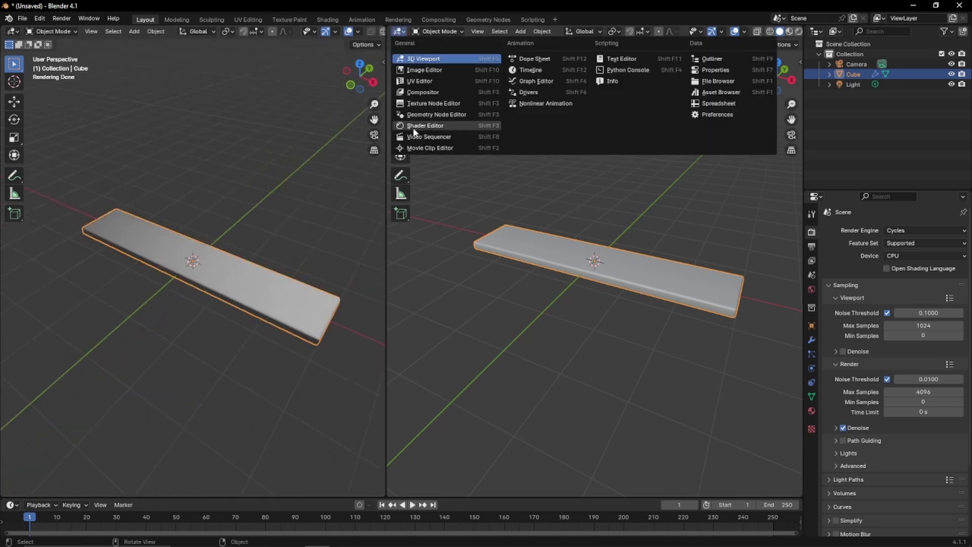
{"action": "left_click", "coordinate": [414, 130]}
{"action": "middle_click_drag", "start_coordinate": [488, 269], "coordinate": [627, 244]}
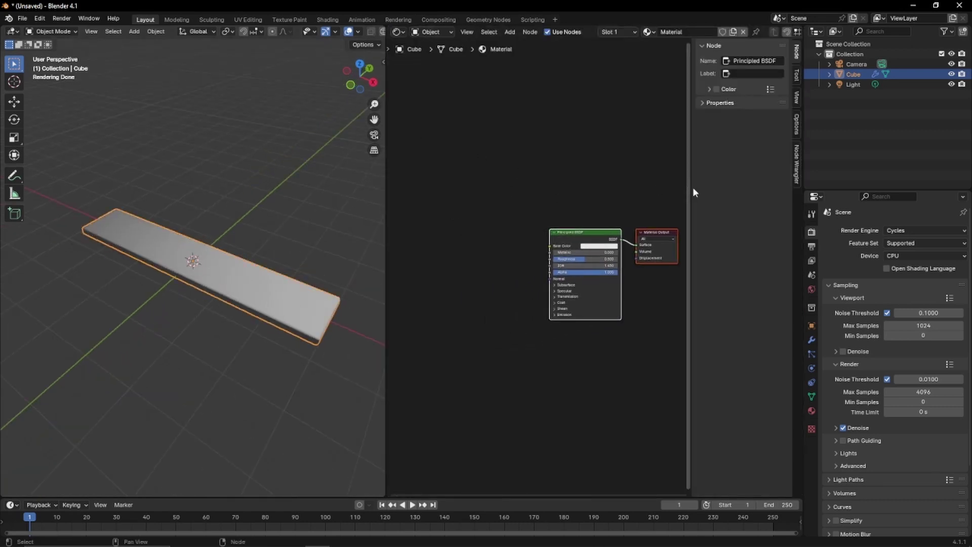
{"action": "key", "text": "n"}
{"action": "middle_click_drag", "start_coordinate": [618, 181], "coordinate": [641, 178]}
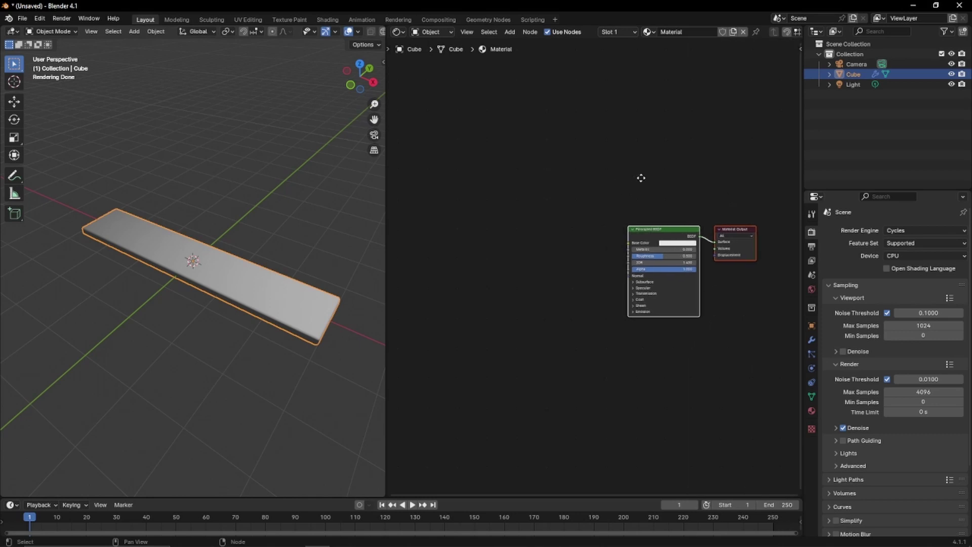
Add a Noise Texture node before the Principled BSDF and connect its Fac output to the Material Output's Surface.
{"action": "right_click", "coordinate": [567, 243]}
{"action": "mouse_move", "coordinate": [566, 243]}
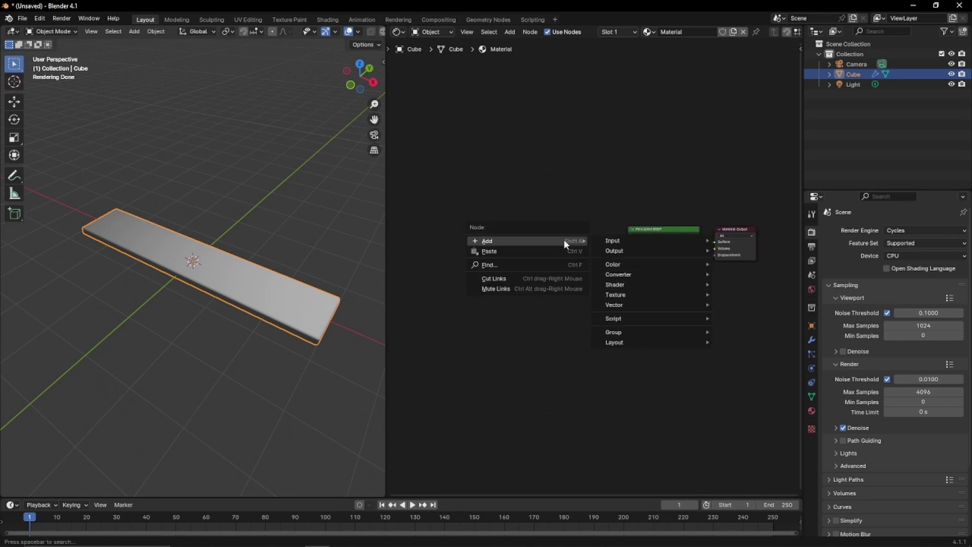
{"action": "mouse_move", "coordinate": [626, 299]}
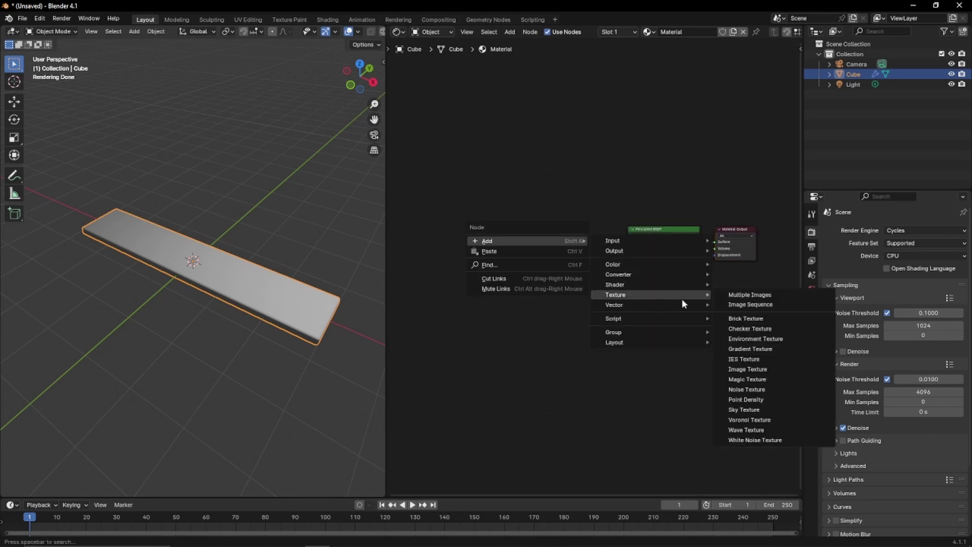
{"action": "left_click", "coordinate": [748, 390]}
{"action": "left_click", "coordinate": [560, 230]}
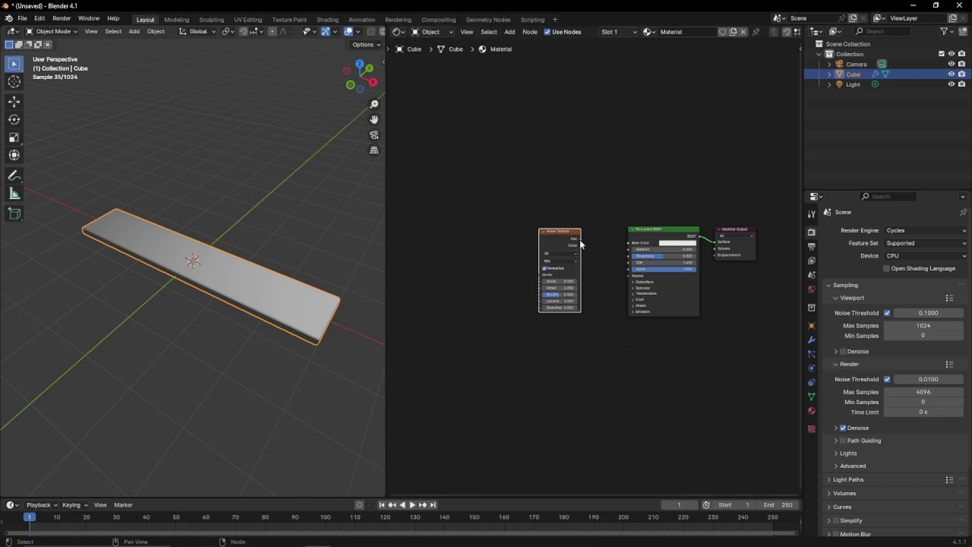
{"action": "left_click_drag", "start_coordinate": [581, 239], "coordinate": [714, 238]}
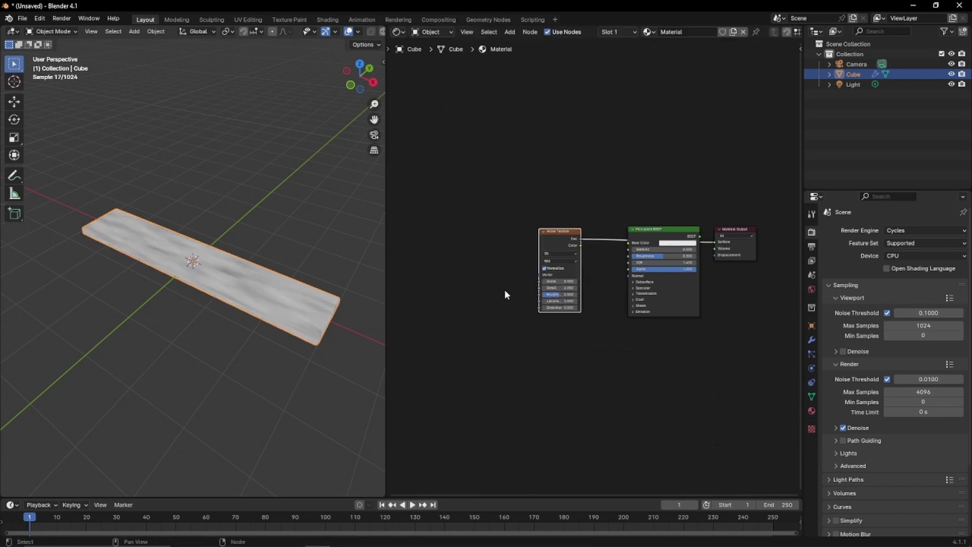
Set the Noise Texture type to Hetero Terrain.
{"action": "scroll", "coordinate": [512, 291], "scroll_direction": "up", "scroll_amount": 3}
{"action": "left_click", "coordinate": [543, 259]}
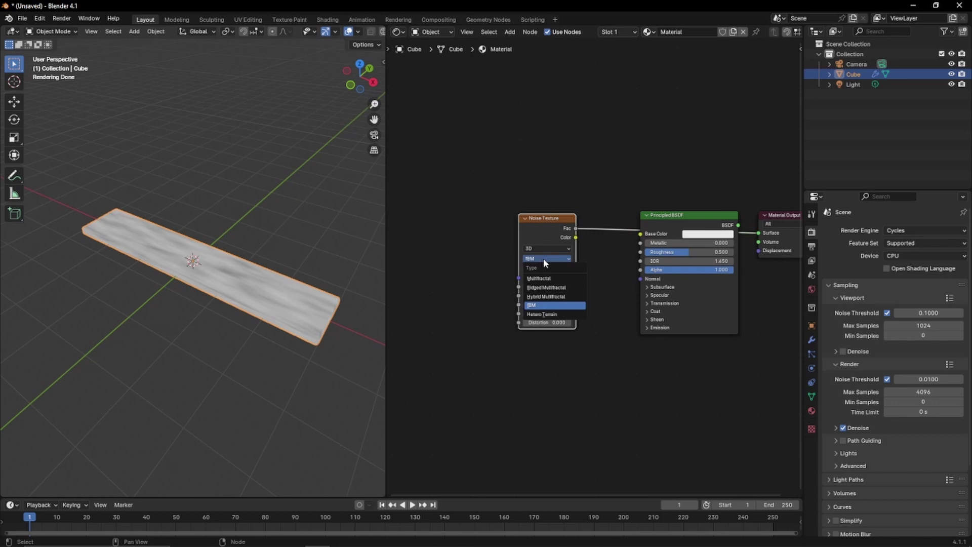
{"action": "left_click", "coordinate": [543, 314]}
Switch the 3D viewport back to Material Preview shading.
{"action": "key", "text": "z"}
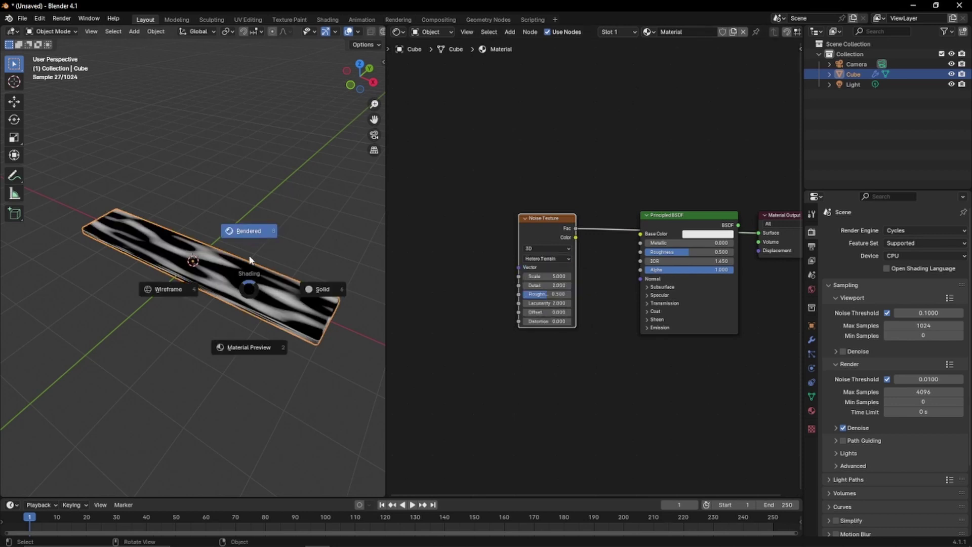
{"action": "left_click", "coordinate": [249, 346]}
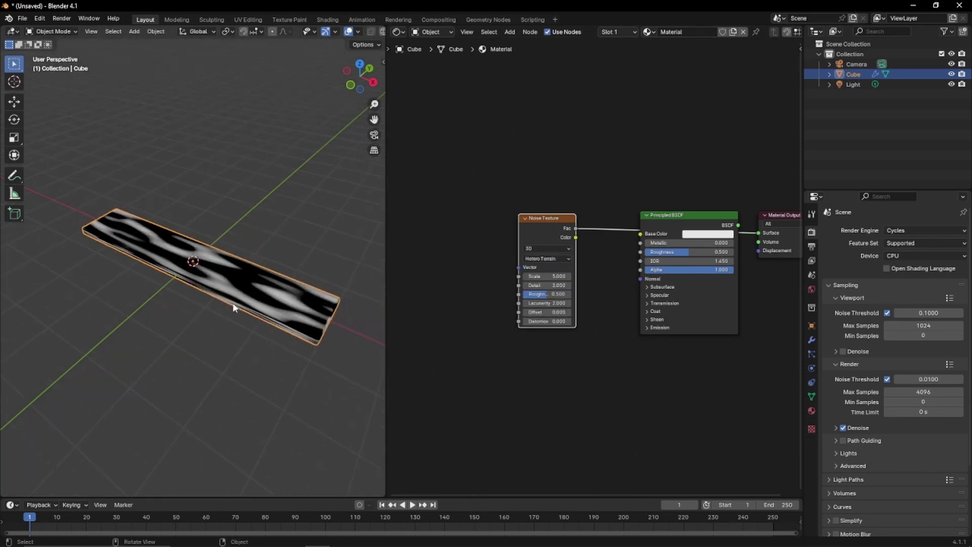
{"action": "middle_click_drag", "start_coordinate": [232, 307], "coordinate": [240, 282], "text": "shift"}
Duplicate the Noise Texture node, place the copy before the original and connect its Fac output to the original's Vector input.
{"action": "left_click_drag", "start_coordinate": [541, 227], "coordinate": [577, 235]}
{"action": "key", "text": "shift+d"}
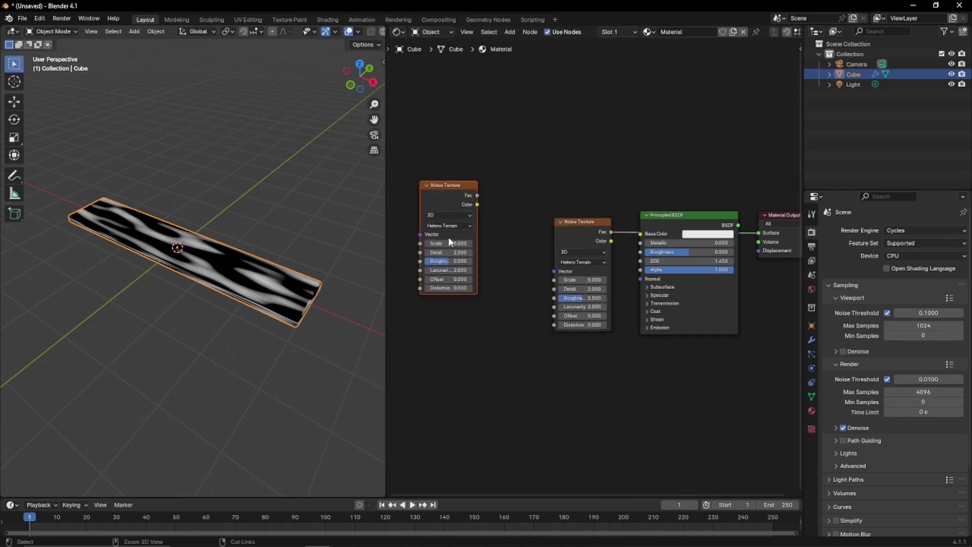
{"action": "left_click", "coordinate": [500, 239]}
{"action": "left_click_drag", "start_coordinate": [534, 235], "coordinate": [553, 270]}
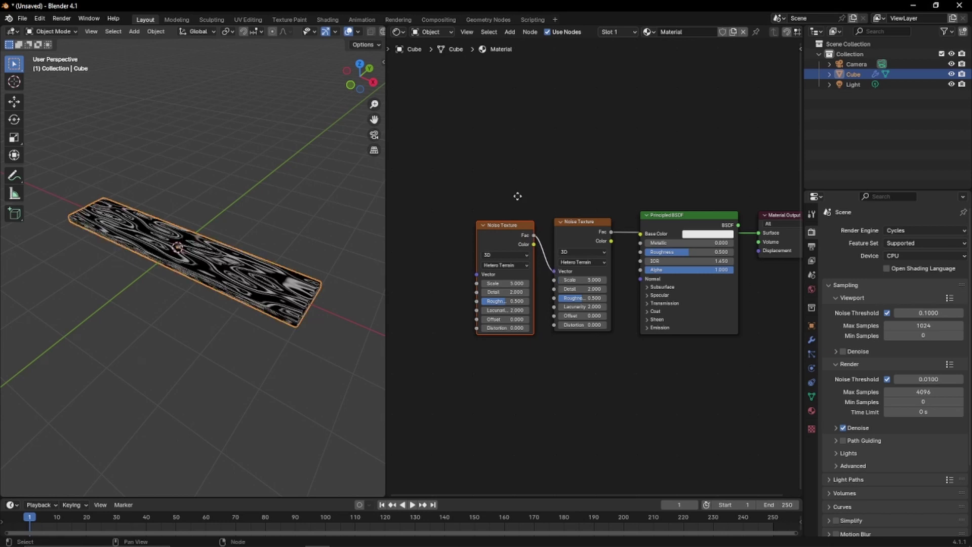
{"action": "middle_click_drag", "start_coordinate": [516, 195], "coordinate": [547, 190]}
{"action": "scroll", "coordinate": [218, 299], "scroll_direction": "up", "scroll_amount": 3}
{"action": "middle_click_drag", "start_coordinate": [217, 299], "coordinate": [203, 296]}
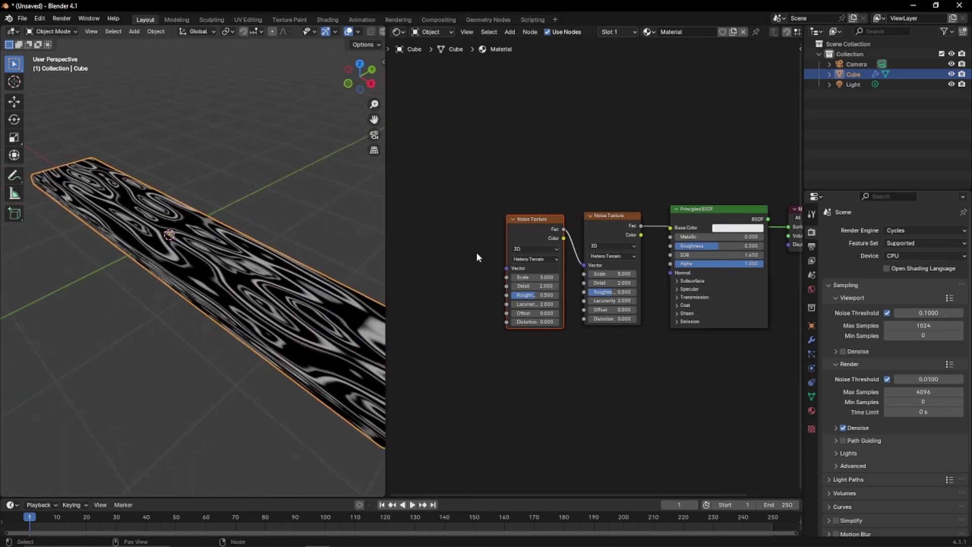
Add a Mapping node connected to the Vector input of the first Noise Texture in the chain.
{"action": "middle_click_drag", "start_coordinate": [476, 252], "coordinate": [567, 254]}
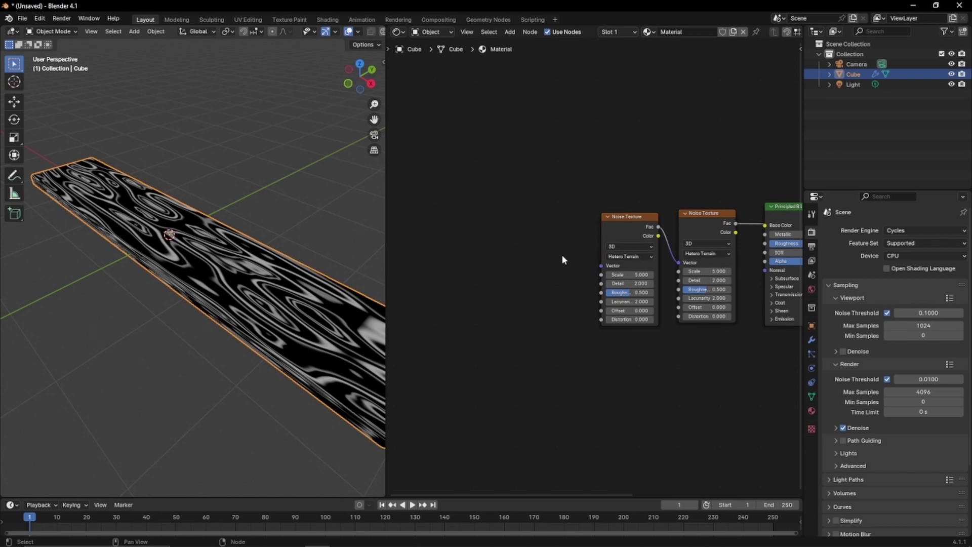
{"action": "left_click_drag", "start_coordinate": [599, 265], "coordinate": [554, 267]}
{"action": "type", "text": "m"}
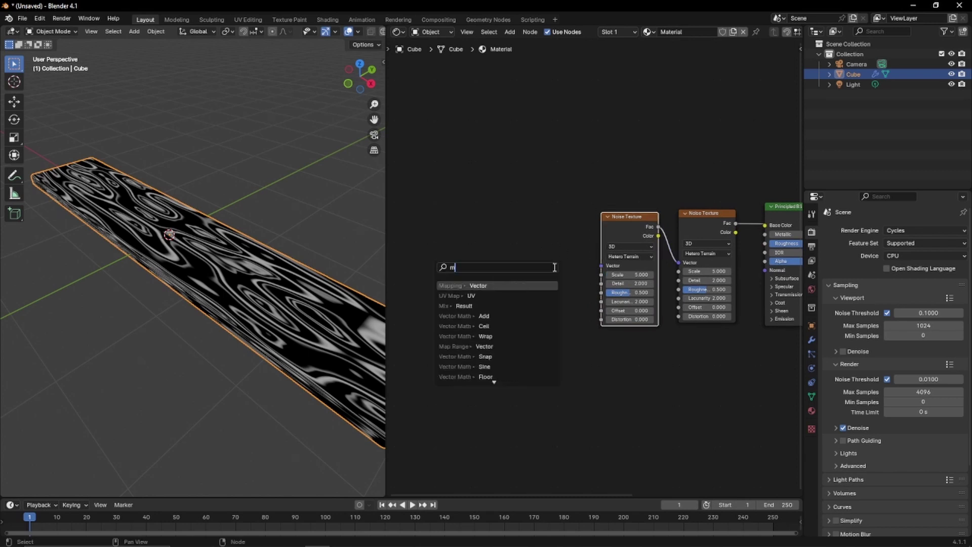
{"action": "type", "text": "app"}
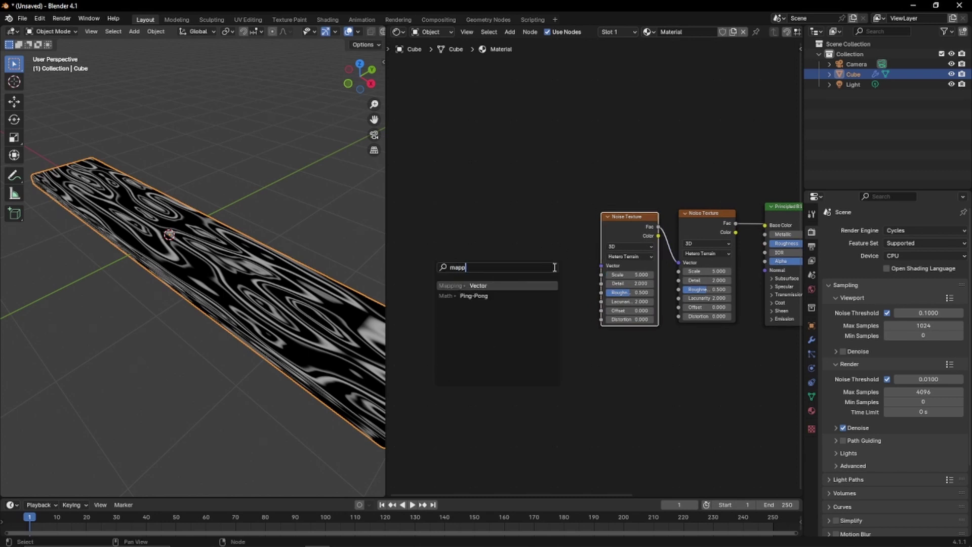
{"action": "left_click", "coordinate": [504, 288]}
{"action": "left_click", "coordinate": [492, 248]}
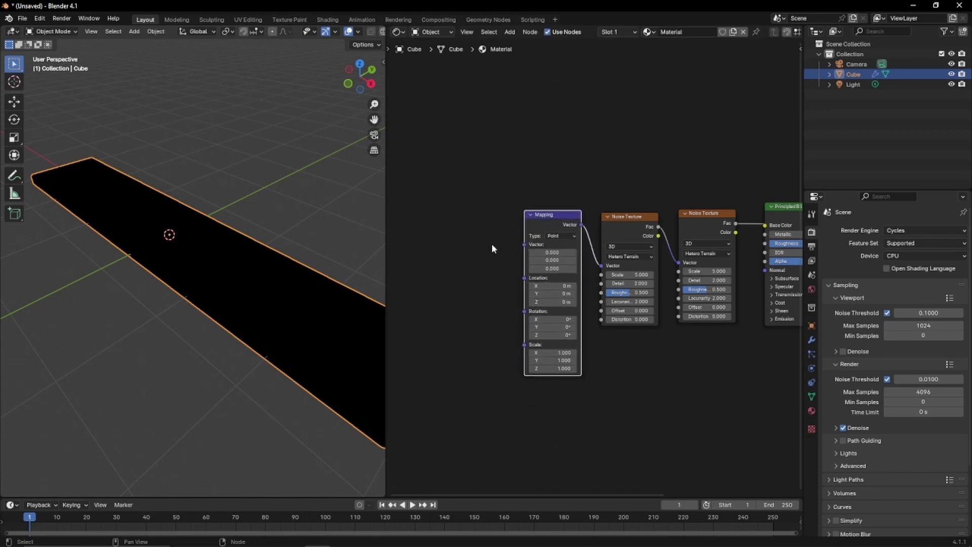
Add a Texture Coordinate node, connect its Object output to the Mapping node's Vector input and place it beside the Mapping node.
{"action": "middle_click_drag", "start_coordinate": [492, 248], "coordinate": [556, 249]}
{"action": "left_click_drag", "start_coordinate": [587, 248], "coordinate": [538, 264]}
{"action": "type", "text": "textu"}
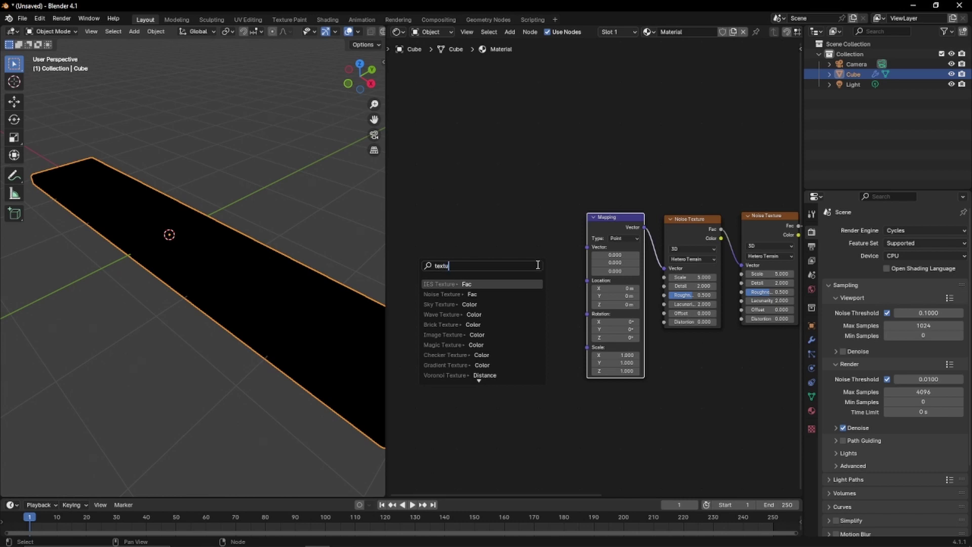
{"action": "type", "text": "re co"}
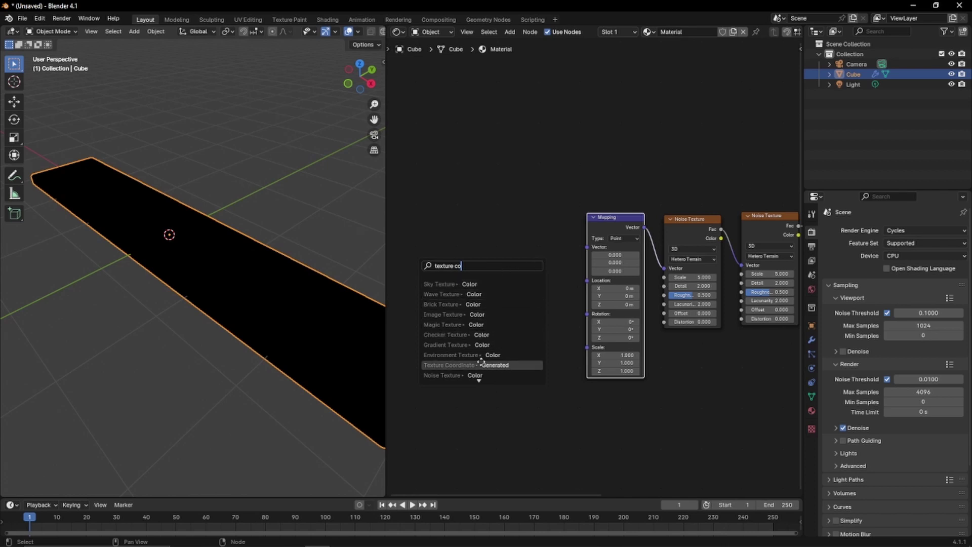
{"action": "left_click", "coordinate": [481, 365]}
{"action": "left_click_drag", "start_coordinate": [541, 261], "coordinate": [571, 247]}
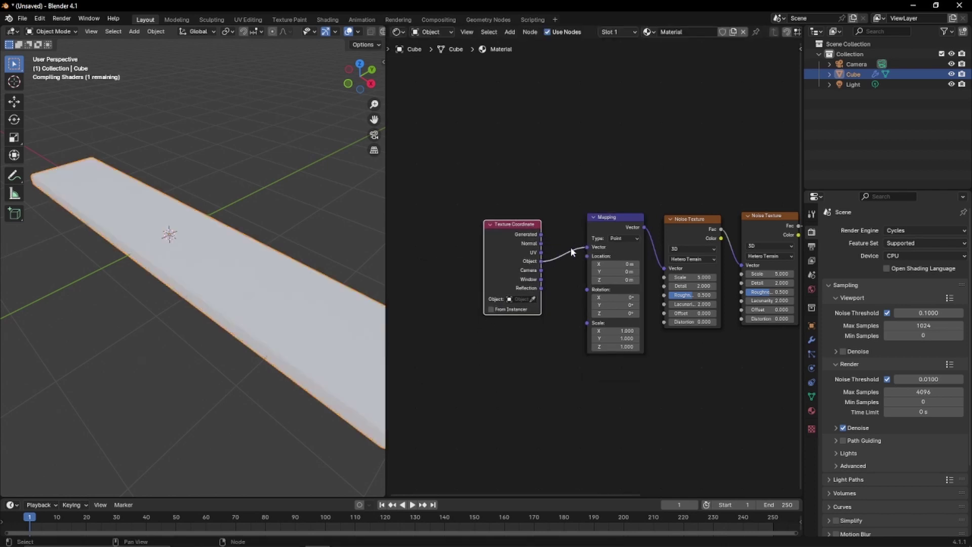
{"action": "left_click_drag", "start_coordinate": [508, 225], "coordinate": [533, 246]}
Set the Mapping node's X scale to 0.3 to stretch the grain along the plank.
{"action": "left_click", "coordinate": [615, 331]}
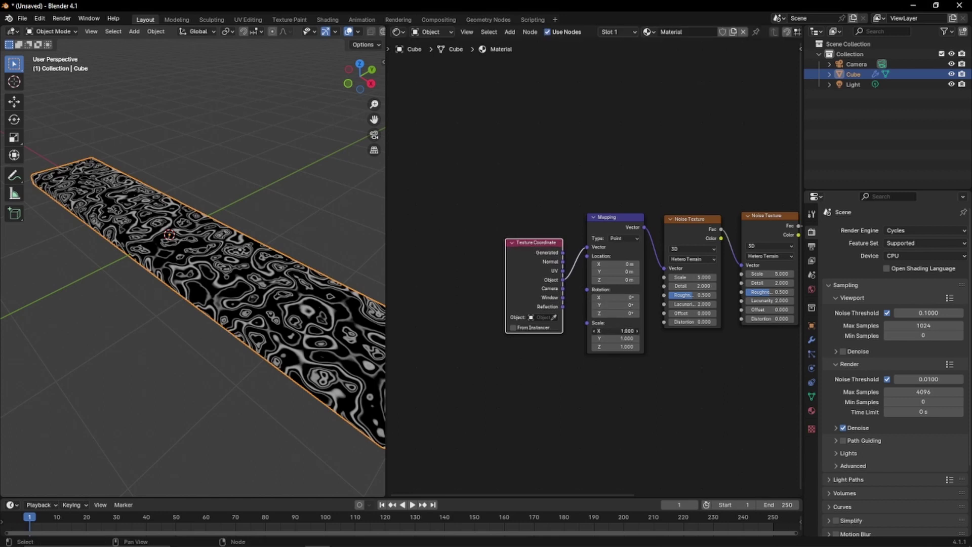
{"action": "type", "text": "1.5"}
{"action": "key", "text": "Return"}
{"action": "left_click_drag", "start_coordinate": [615, 330], "coordinate": [580, 330]}
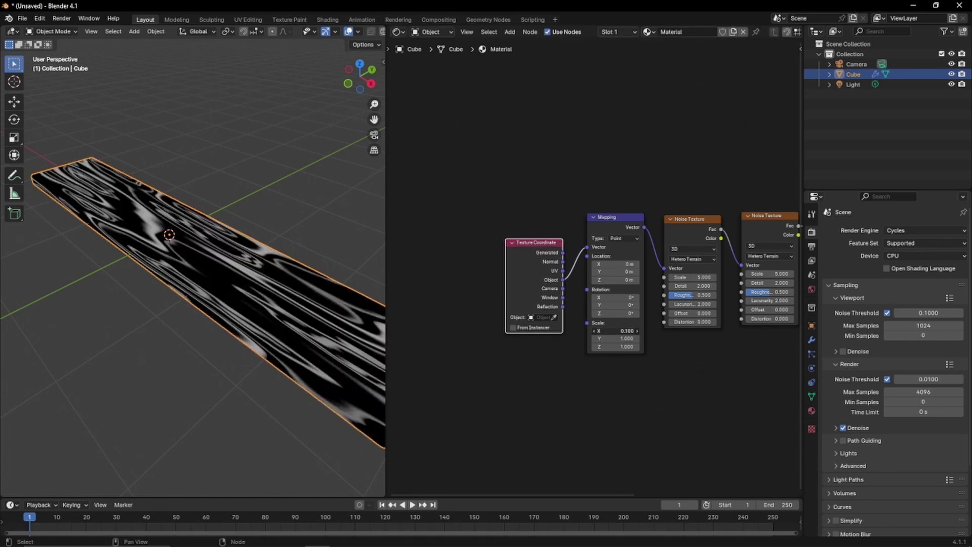
Set the Mapping node's X scale to 0.5 to make the grain less stretched along the plank.
{"action": "middle_click_drag", "start_coordinate": [152, 332], "coordinate": [203, 324]}
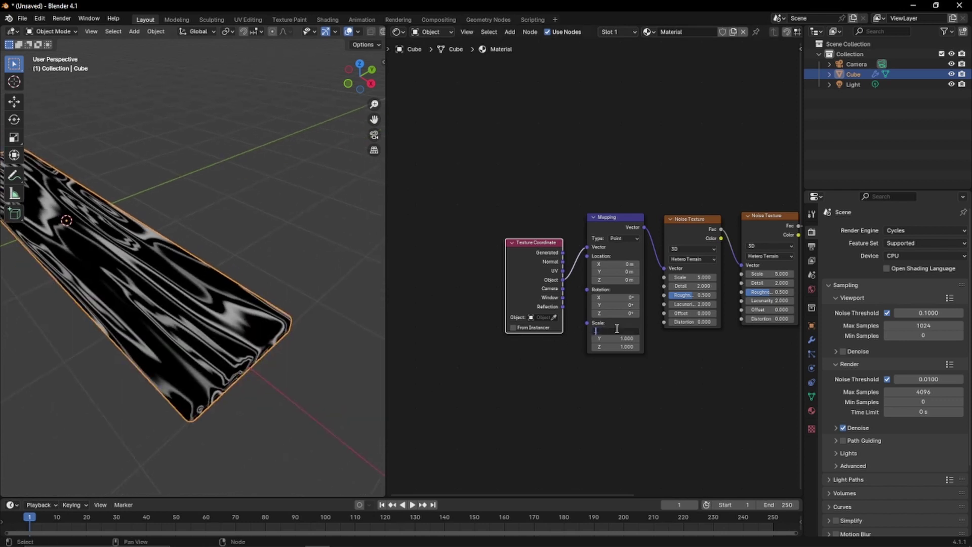
{"action": "key", "text": "Return"}
{"action": "scroll", "coordinate": [123, 319], "scroll_direction": "down", "scroll_amount": 1}
{"action": "middle_click_drag", "start_coordinate": [124, 319], "coordinate": [192, 327], "text": "shift"}
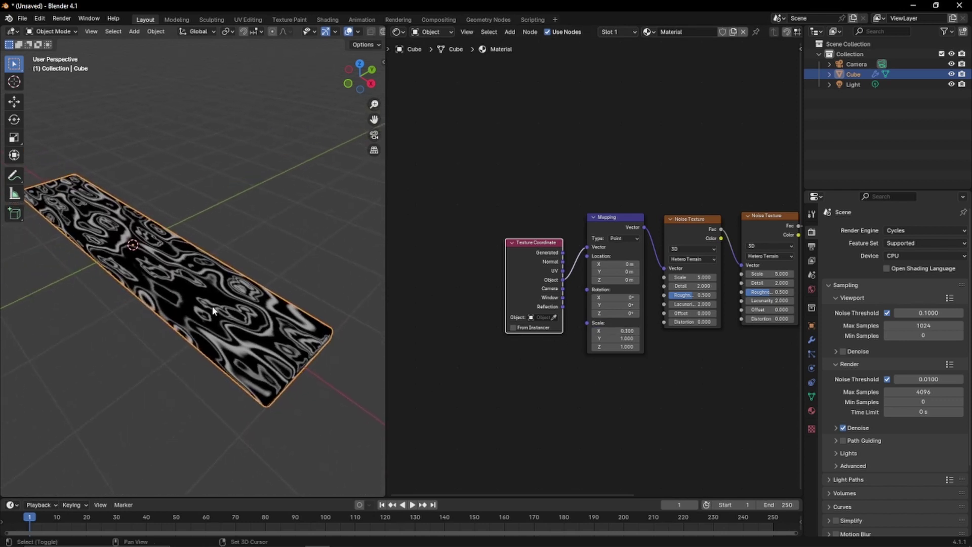
Set the first Noise Texture to scale 1.6, detail 0.9, roughness 0.05, and the second to scale 3.2, detail 3, roughness about 0.4.
{"action": "left_click_drag", "start_coordinate": [693, 277], "coordinate": [612, 277]}
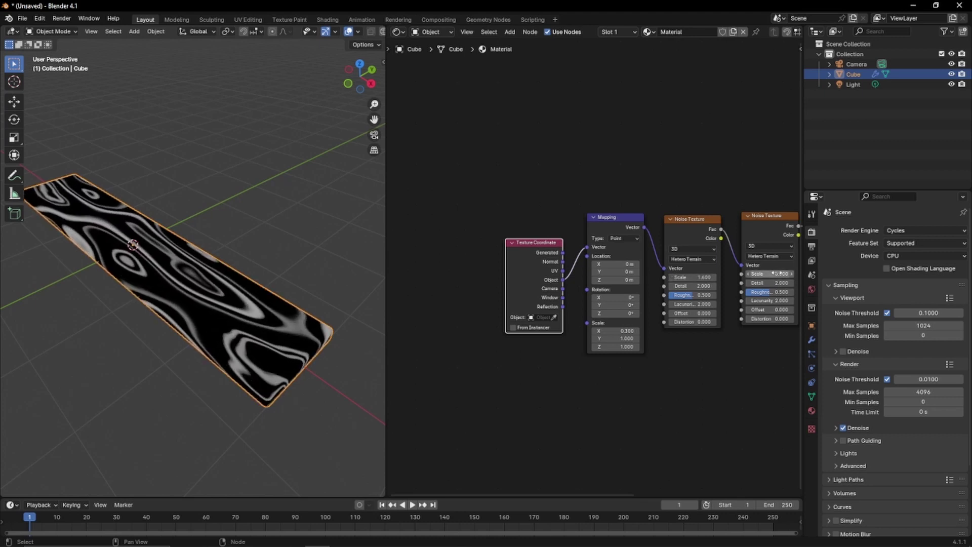
{"action": "left_click_drag", "start_coordinate": [769, 273], "coordinate": [659, 295]}
{"action": "mouse_move", "coordinate": [769, 291]}
{"action": "left_mouse_down"}
{"action": "mouse_move", "coordinate": [781, 283]}
{"action": "mouse_move", "coordinate": [768, 274]}
{"action": "left_mouse_up"}
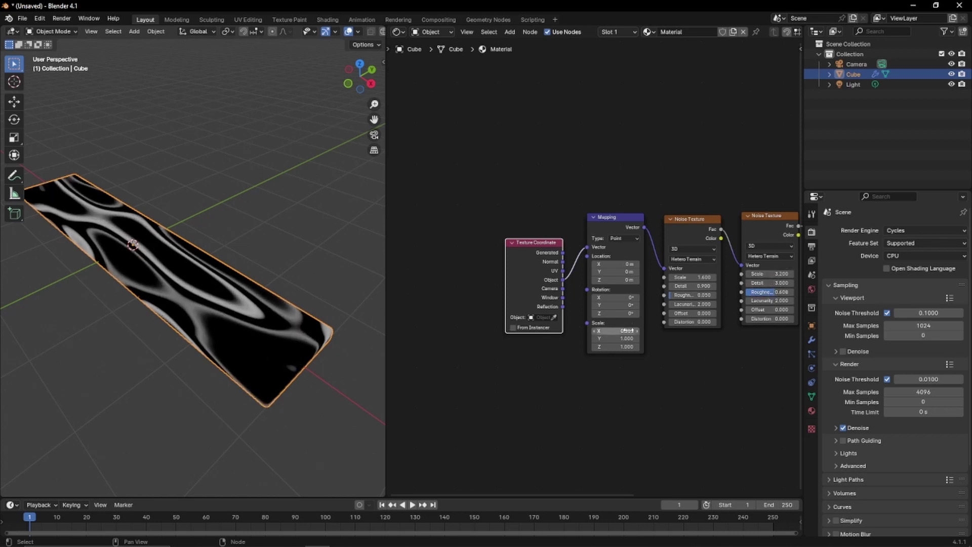
Set the Mapping node's Y scale to about 2 to narrow the grain across the plank.
{"action": "left_click_drag", "start_coordinate": [610, 338], "coordinate": [639, 338]}
{"action": "left_click", "coordinate": [150, 354]}
{"action": "middle_click_drag", "start_coordinate": [150, 354], "coordinate": [200, 319]}
{"action": "scroll", "coordinate": [509, 329], "scroll_direction": "down", "scroll_amount": 2}
Move the Texture Coordinate, Mapping and both Noise Texture nodes farther away from the Principled BSDF node.
{"action": "middle_click_drag", "start_coordinate": [522, 208], "coordinate": [491, 206]}
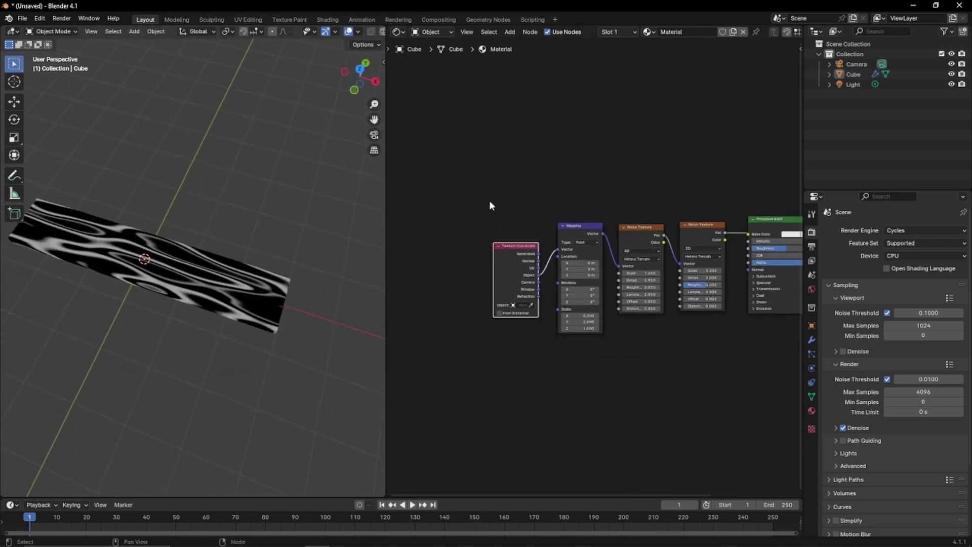
{"action": "left_click_drag", "start_coordinate": [490, 202], "coordinate": [723, 337]}
{"action": "key", "text": "g"}
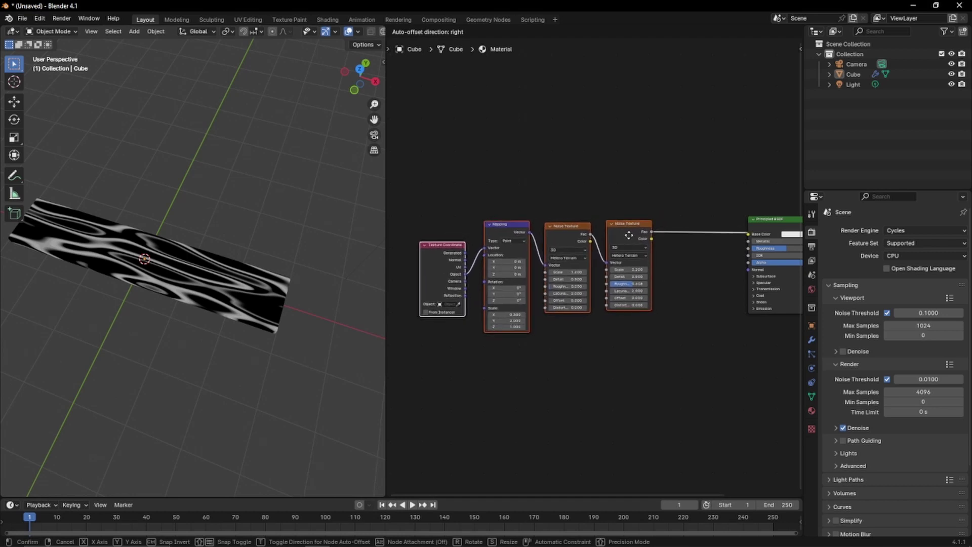
{"action": "left_click", "coordinate": [628, 235]}
{"action": "left_click", "coordinate": [705, 325]}
Add a Color Ramp node fed by the second Noise Texture and place it below the existing link.
{"action": "left_click_drag", "start_coordinate": [651, 239], "coordinate": [679, 283]}
{"action": "type", "text": "colp"}
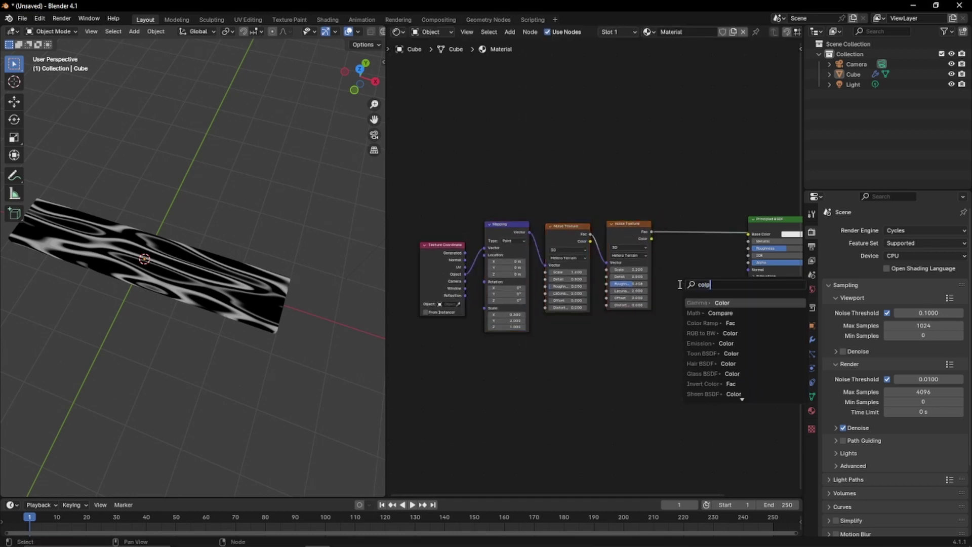
{"action": "key", "text": "BackSpace"}
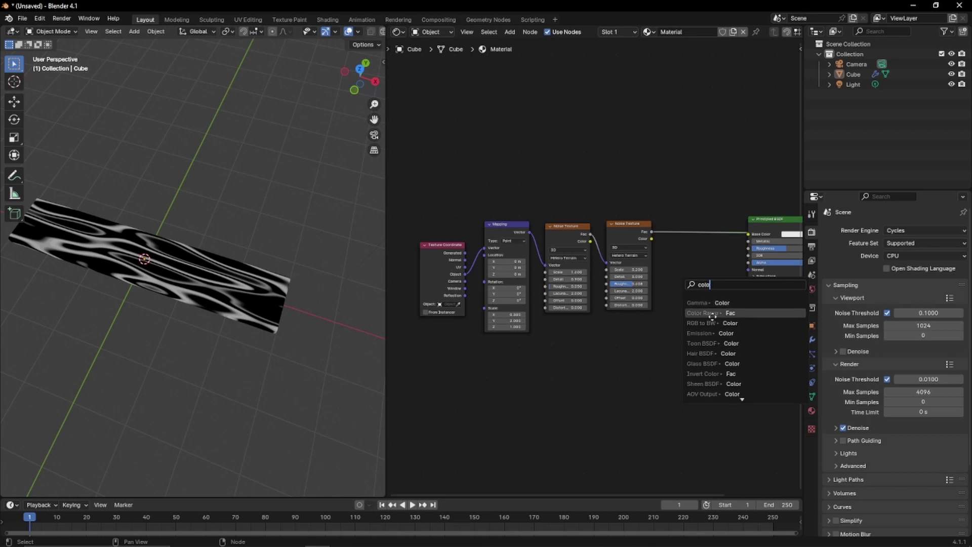
{"action": "left_click", "coordinate": [712, 316]}
{"action": "left_click", "coordinate": [694, 358]}
Move the Principled BSDF and Material Output nodes farther along and remove the noise link from Base Color.
{"action": "middle_click_drag", "start_coordinate": [666, 297], "coordinate": [539, 292]}
{"action": "left_click_drag", "start_coordinate": [638, 165], "coordinate": [771, 278]}
{"action": "left_click_drag", "start_coordinate": [654, 226], "coordinate": [784, 222]}
Add a Bump node with the Color Ramp's Color connected to Height, and connect its Normal output to the Principled BSDF's Normal input.
{"action": "left_click_drag", "start_coordinate": [604, 321], "coordinate": [624, 318]}
{"action": "type", "text": "bump"}
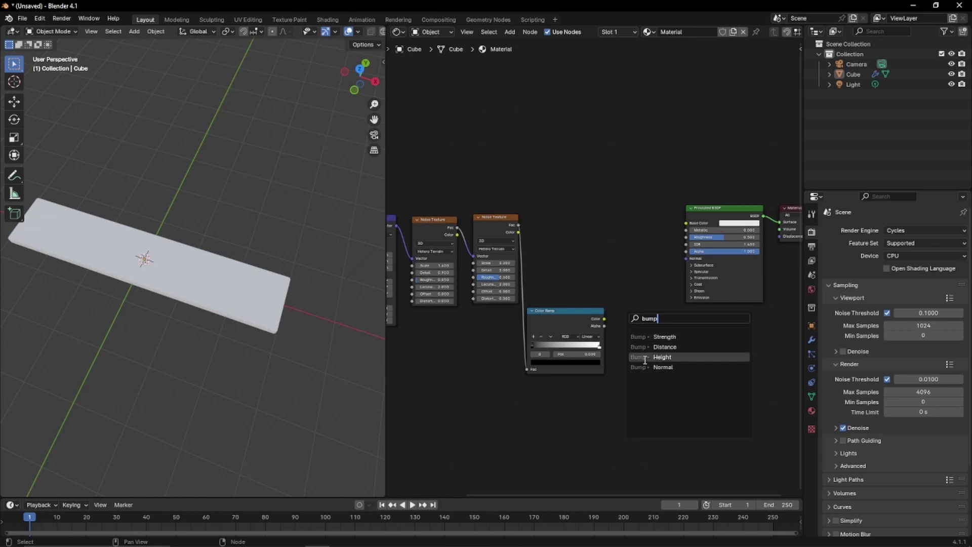
{"action": "left_click", "coordinate": [639, 357]}
{"action": "left_click_drag", "start_coordinate": [661, 322], "coordinate": [685, 259]}
Switch the viewport to rendered shading and view the bumped plank from a low angle.
{"action": "scroll", "coordinate": [225, 314], "scroll_direction": "up", "scroll_amount": 4}
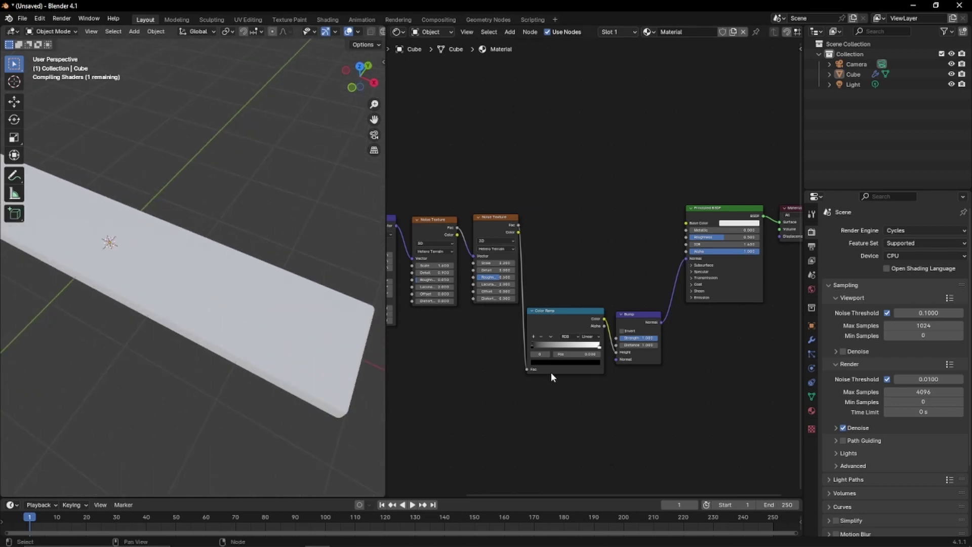
{"action": "mouse_move", "coordinate": [278, 385]}
{"action": "middle_mouse_down"}
{"action": "mouse_move", "coordinate": [276, 354]}
{"action": "mouse_move", "coordinate": [243, 330]}
{"action": "mouse_move", "coordinate": [227, 295]}
{"action": "middle_mouse_up"}
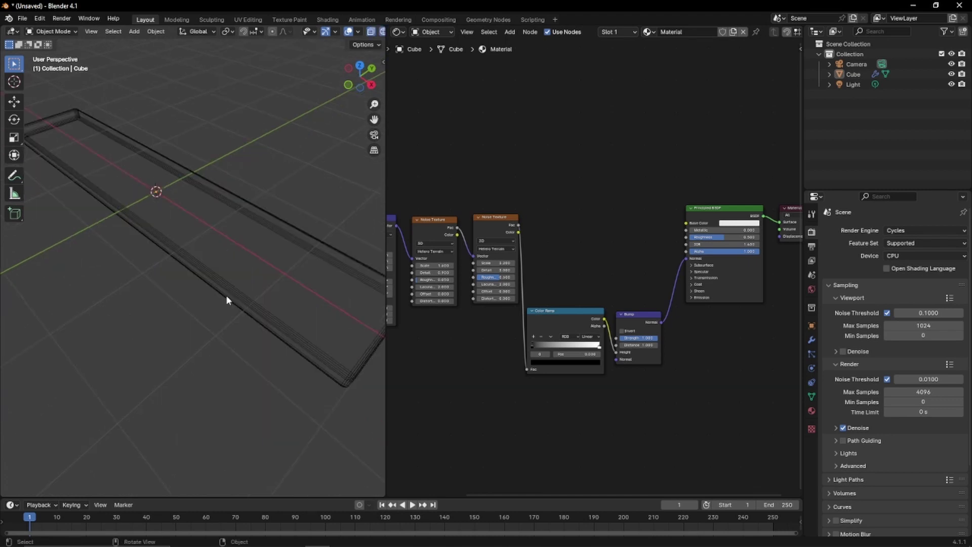
{"action": "key", "text": "z"}
{"action": "left_click", "coordinate": [225, 239]}
{"action": "middle_click_drag", "start_coordinate": [224, 245], "coordinate": [234, 238]}
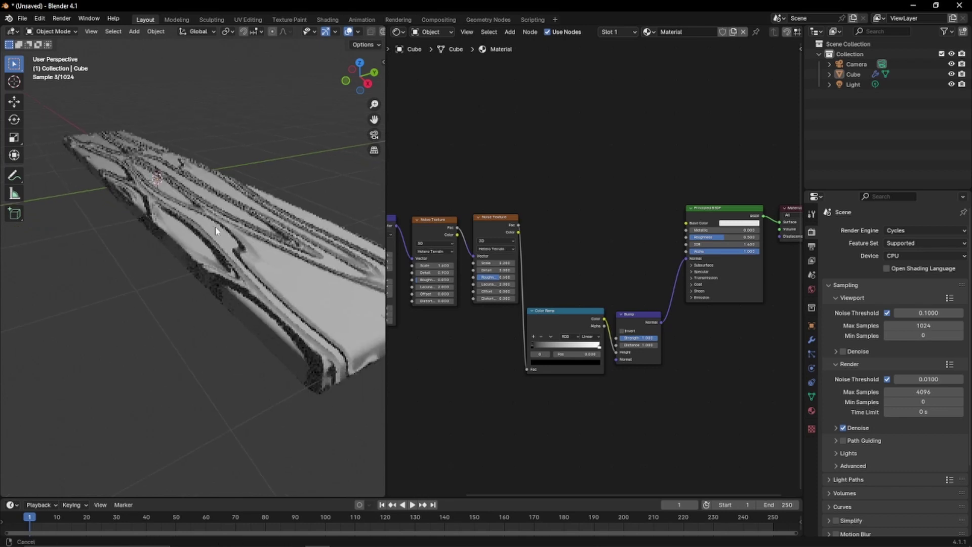
Enable Invert on the Bump node and reduce its strength.
{"action": "left_click", "coordinate": [622, 331]}
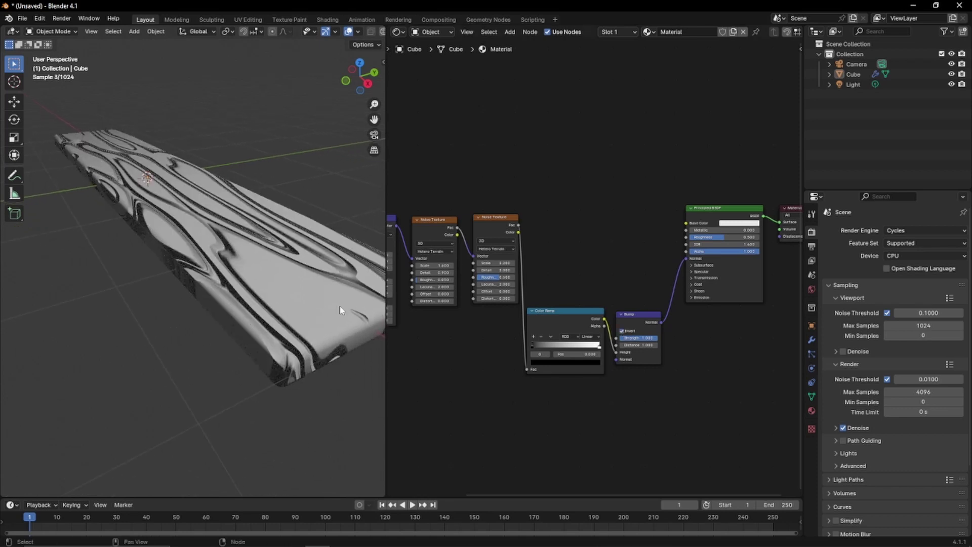
{"action": "middle_click_drag", "start_coordinate": [249, 293], "coordinate": [277, 328]}
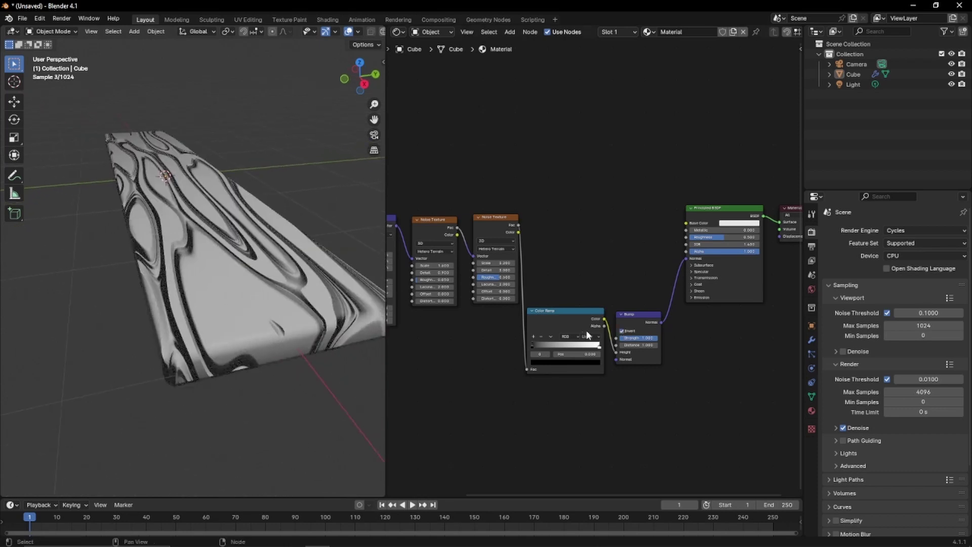
{"action": "left_click_drag", "start_coordinate": [639, 337], "coordinate": [629, 338]}
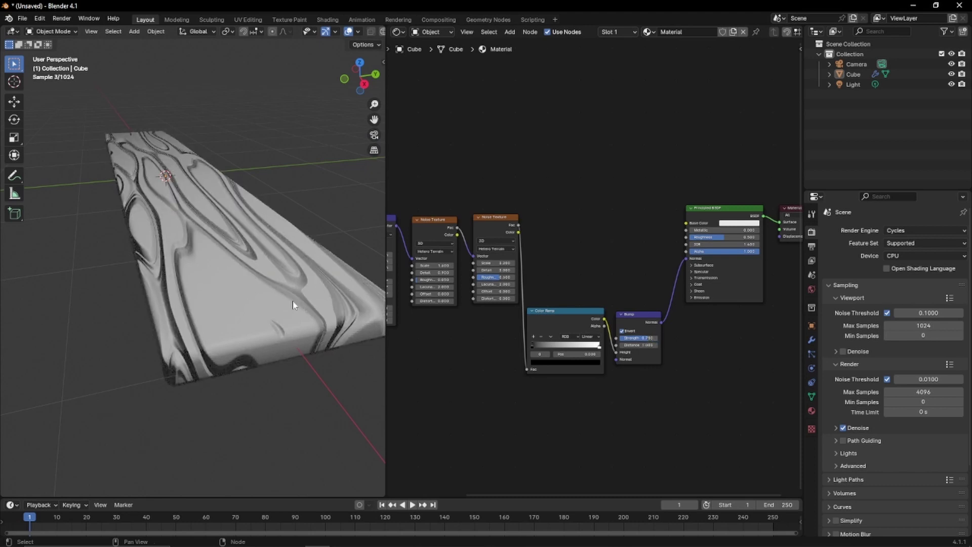
Check the grain relief up close in rendered shading and lower the Bump node's strength to about 0.4.
{"action": "key", "text": "z"}
{"action": "left_click", "coordinate": [197, 334]}
{"action": "middle_click_drag", "start_coordinate": [198, 335], "coordinate": [247, 266]}
{"action": "scroll", "coordinate": [247, 266], "scroll_direction": "up", "scroll_amount": 2}
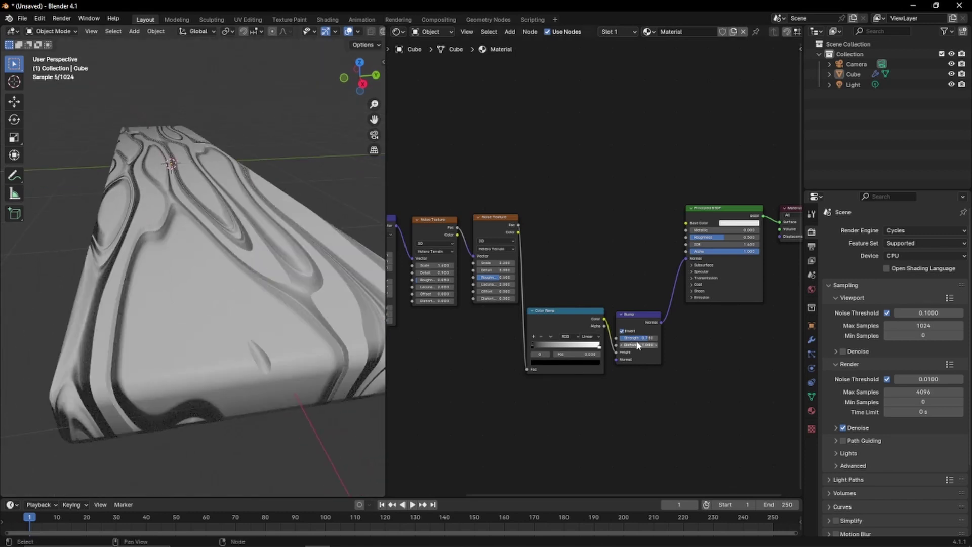
{"action": "left_click_drag", "start_coordinate": [646, 337], "coordinate": [635, 337]}
{"action": "scroll", "coordinate": [190, 156], "scroll_direction": "down", "scroll_amount": 4}
{"action": "middle_click_drag", "start_coordinate": [190, 156], "coordinate": [208, 166]}
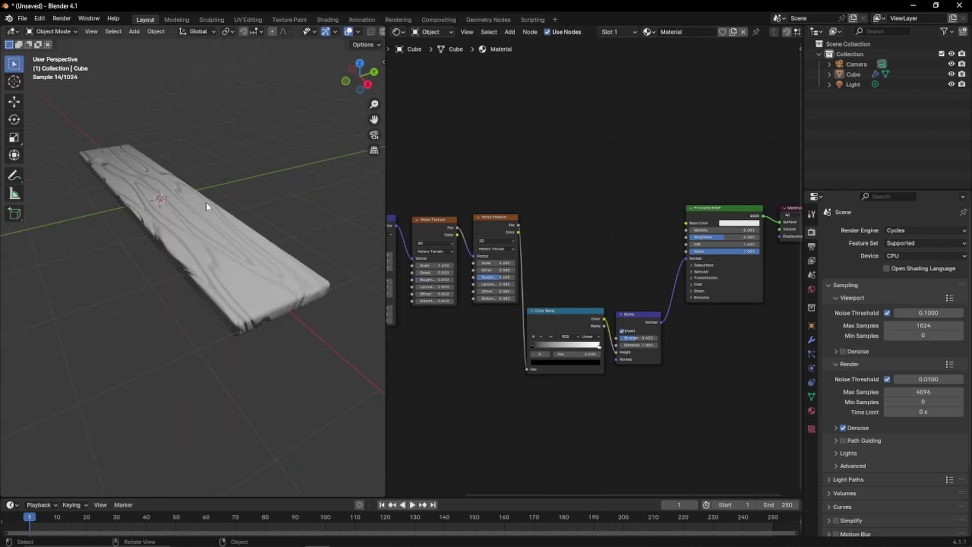
Switch the viewport to material preview shading and view the plank's surface up close.
{"action": "key", "text": "z"}
{"action": "left_click", "coordinate": [215, 253]}
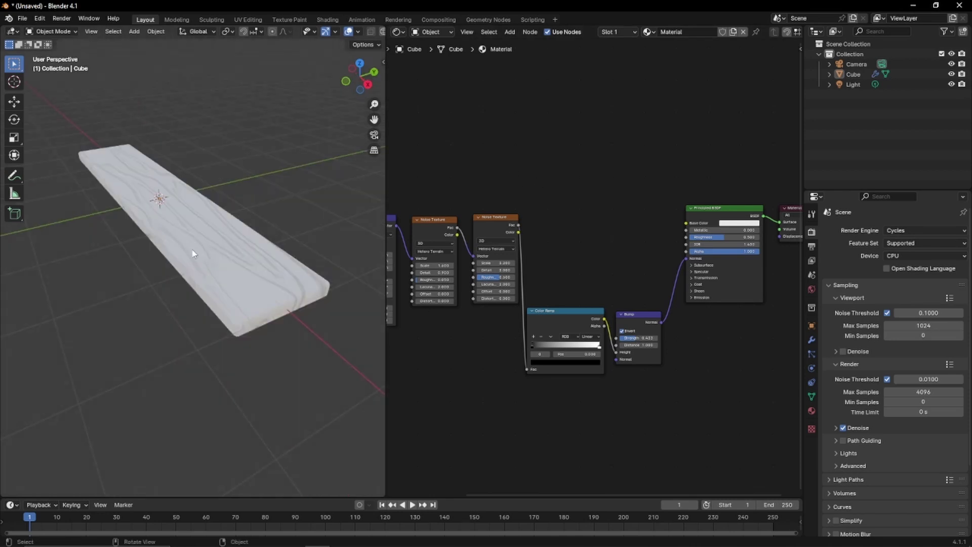
{"action": "scroll", "coordinate": [217, 254], "scroll_direction": "up", "scroll_amount": 3}
{"action": "mouse_move", "coordinate": [217, 249]}
{"action": "middle_mouse_down"}
{"action": "mouse_move", "coordinate": [180, 223]}
{"action": "mouse_move", "coordinate": [213, 232]}
{"action": "middle_mouse_up"}
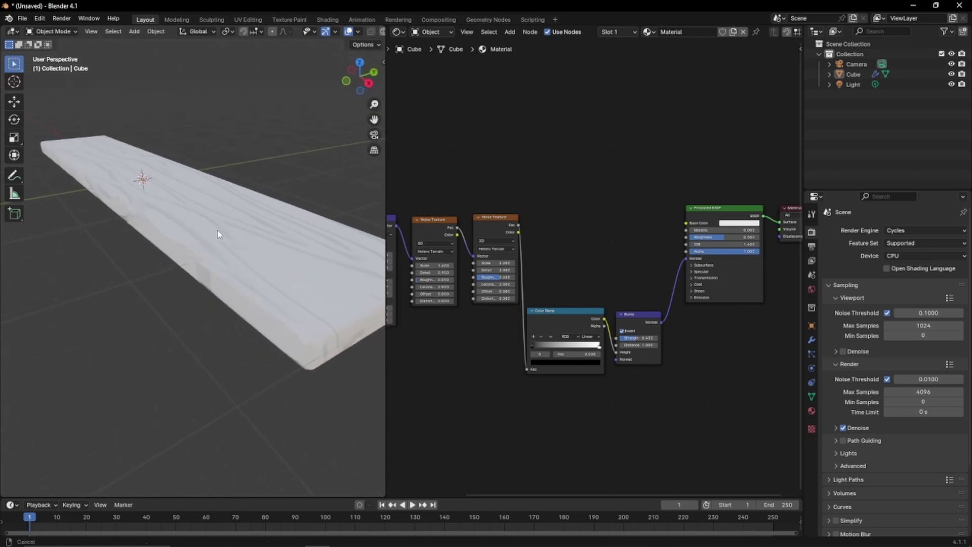
Add a second Color Ramp node fed by the second Noise Texture, connect its Color to Base Color and place it above the bump branch.
{"action": "left_click_drag", "start_coordinate": [517, 232], "coordinate": [565, 191]}
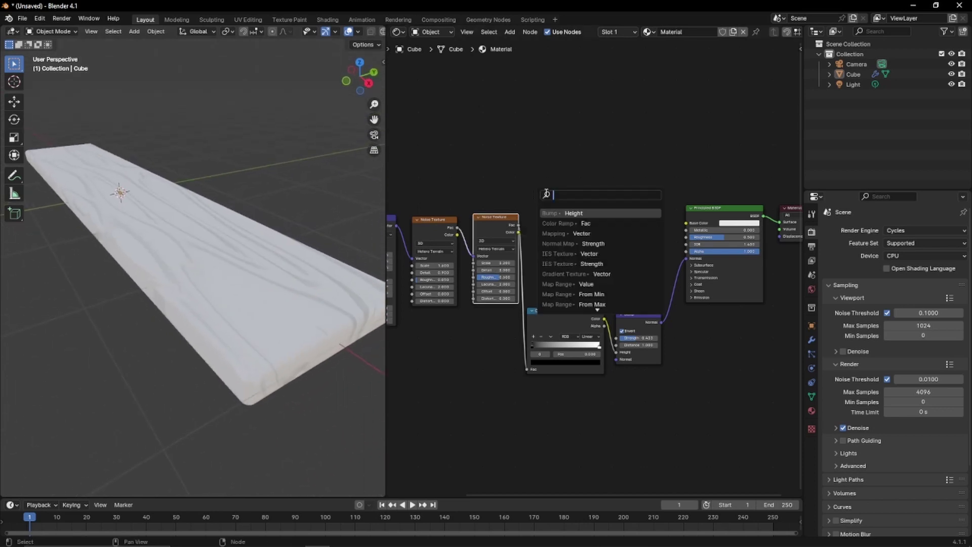
{"action": "type", "text": "col"}
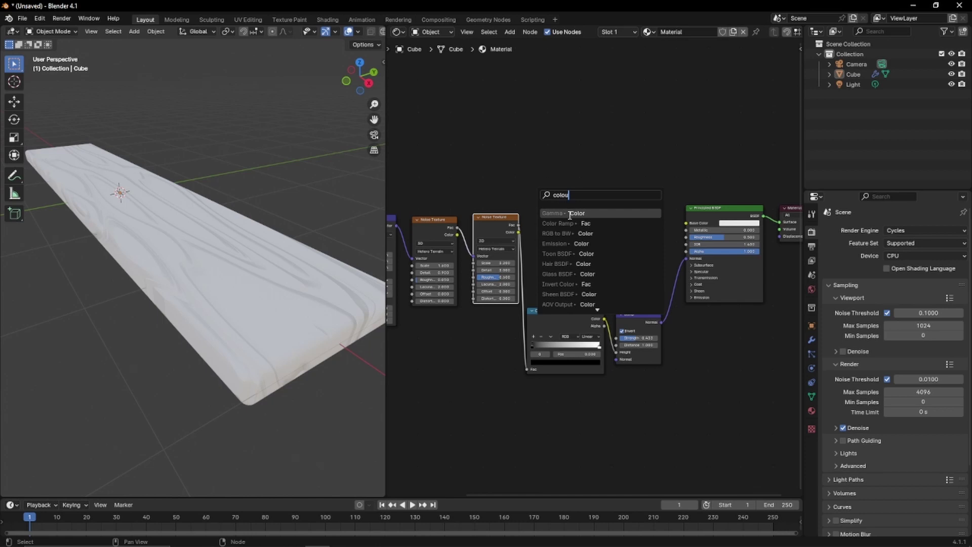
{"action": "type", "text": "ou"}
{"action": "left_click", "coordinate": [557, 224]}
{"action": "left_click", "coordinate": [615, 187]}
{"action": "left_click_drag", "start_coordinate": [613, 185], "coordinate": [686, 222]}
{"action": "left_click_drag", "start_coordinate": [563, 195], "coordinate": [578, 188]}
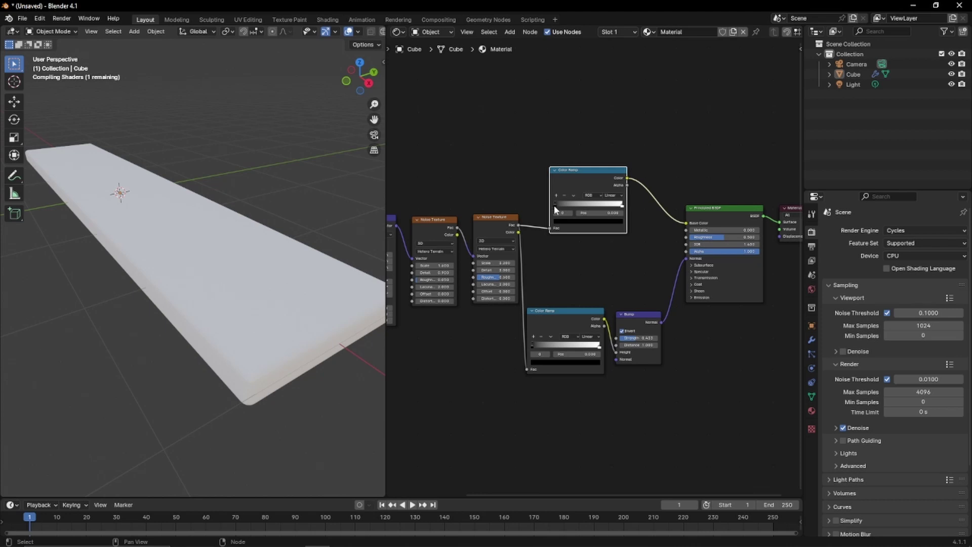
Change the first stop of the Base Color ramp from black to a medium brown.
{"action": "left_click", "coordinate": [567, 222]}
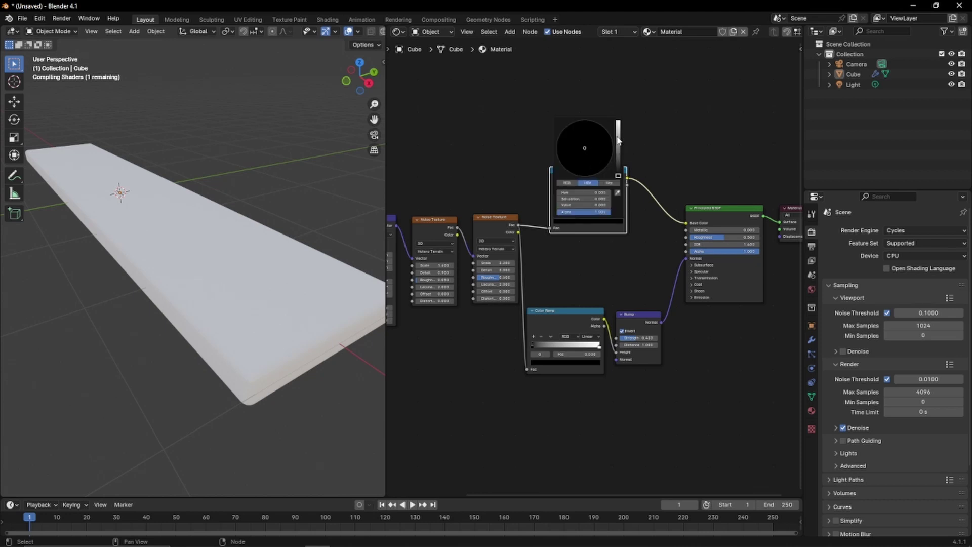
{"action": "left_click_drag", "start_coordinate": [618, 133], "coordinate": [619, 123]}
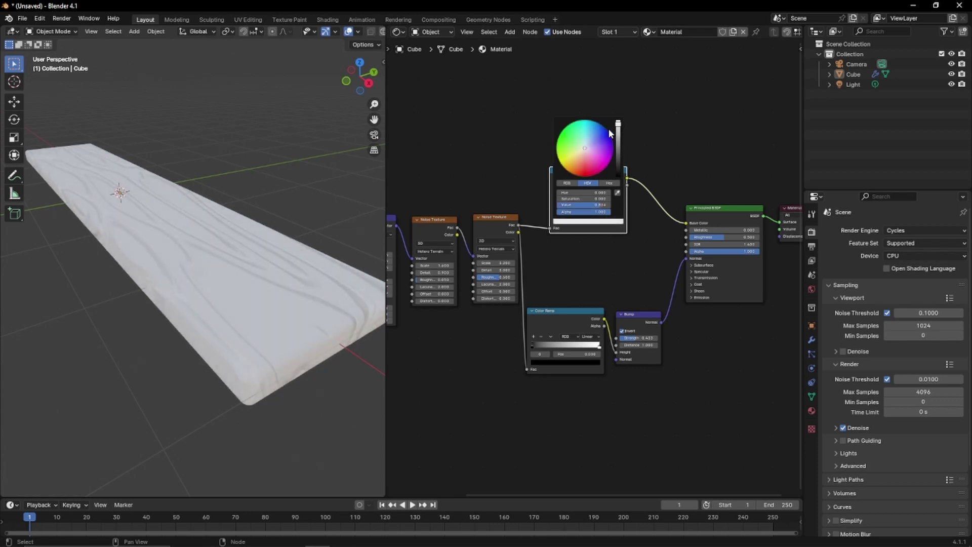
{"action": "left_click", "coordinate": [593, 147]}
{"action": "scroll", "coordinate": [284, 265], "scroll_direction": "up", "scroll_amount": 3}
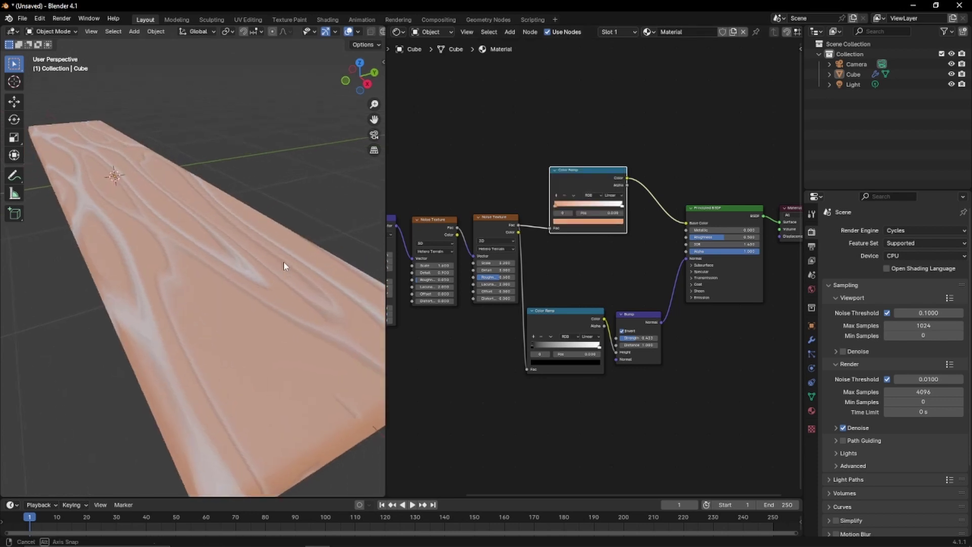
{"action": "left_click", "coordinate": [576, 221]}
{"action": "left_click_drag", "start_coordinate": [618, 123], "coordinate": [619, 146]}
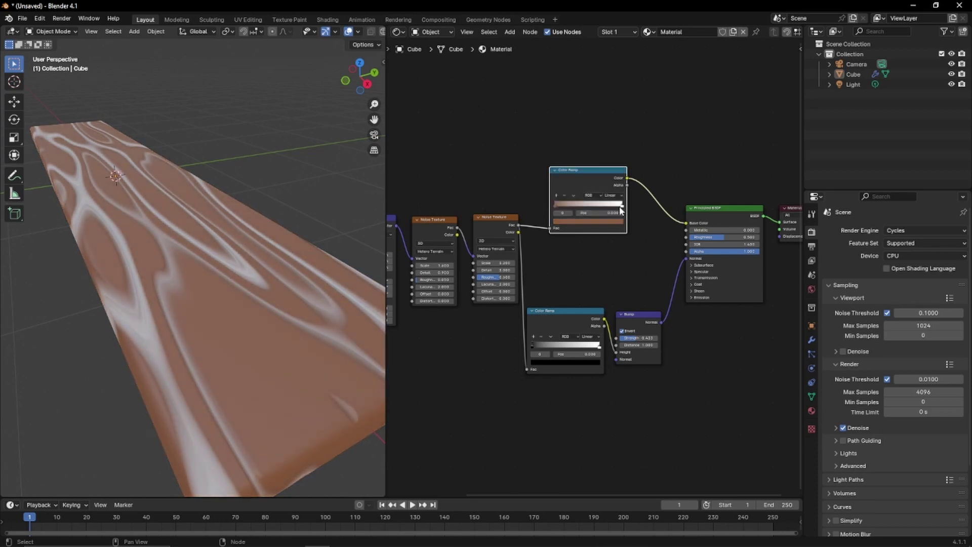
Set the Base Color ramp's second stop to a very dark brown and its interpolation to Cardinal.
{"action": "key", "text": "ctrl+z"}
{"action": "left_click", "coordinate": [588, 221]}
{"action": "left_click", "coordinate": [585, 153]}
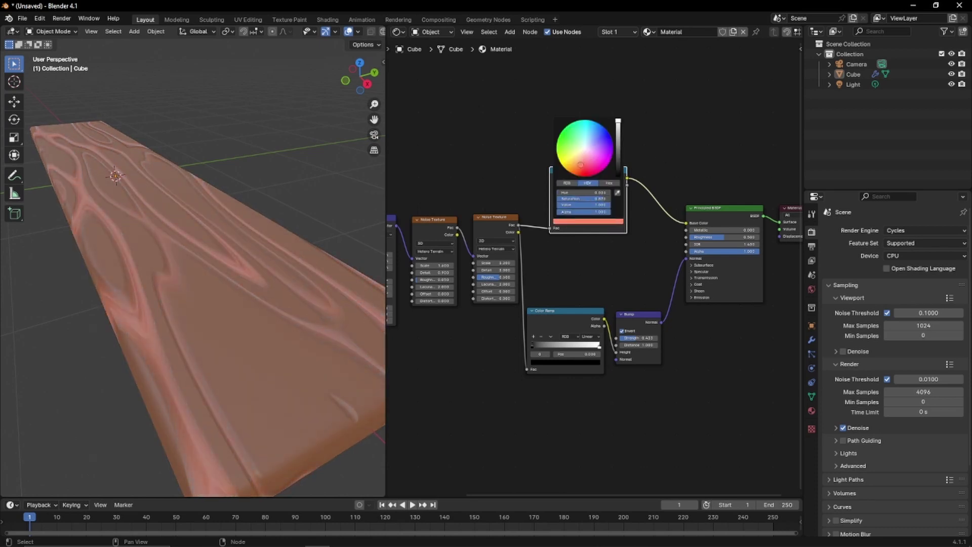
{"action": "left_click", "coordinate": [580, 169]}
{"action": "left_click_drag", "start_coordinate": [618, 139], "coordinate": [618, 166]}
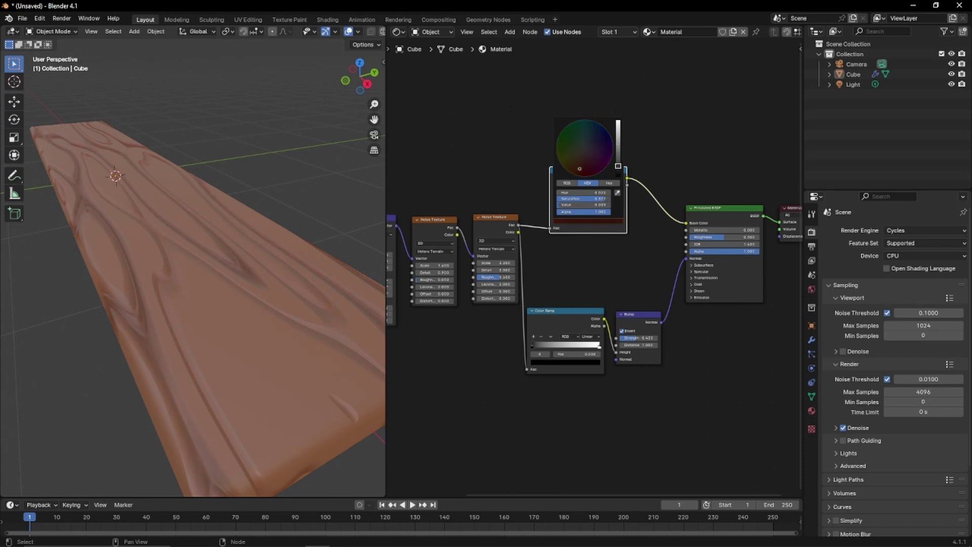
{"action": "left_click_drag", "start_coordinate": [576, 167], "coordinate": [617, 169]}
{"action": "left_click", "coordinate": [644, 185]}
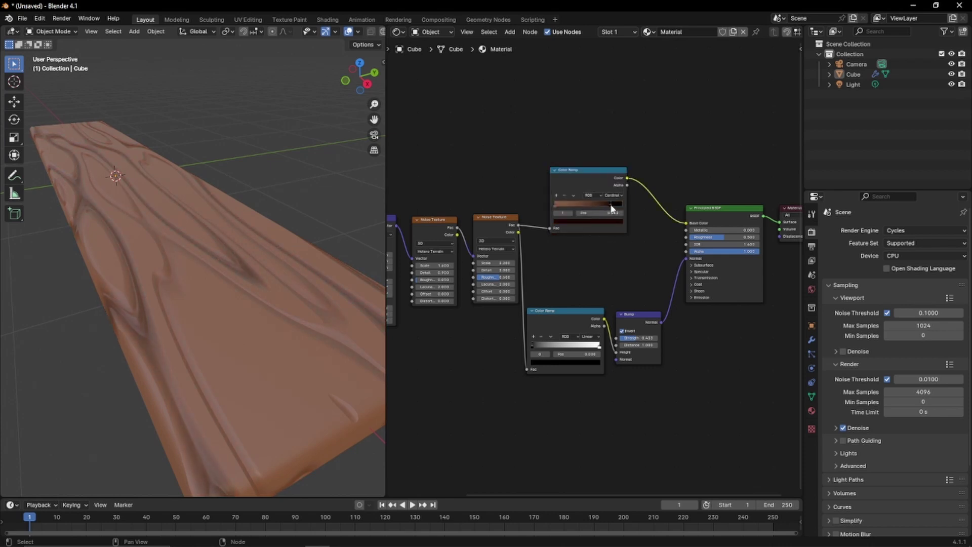
Move the Base Color ramp's dark stop to about position 0.42 and lighten its color slightly.
{"action": "left_click_drag", "start_coordinate": [593, 207], "coordinate": [565, 208]}
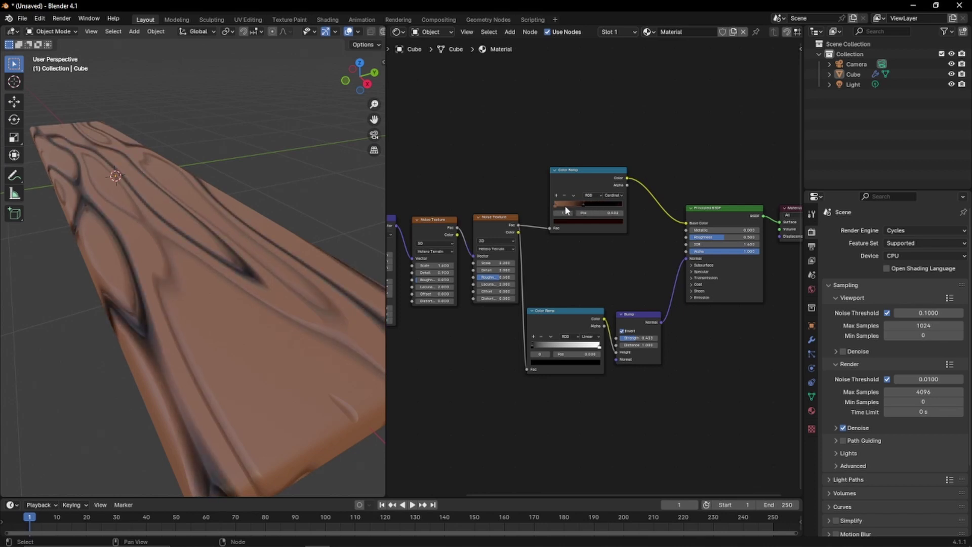
{"action": "left_click", "coordinate": [579, 222]}
{"action": "left_click_drag", "start_coordinate": [618, 170], "coordinate": [618, 161]}
Copy the first stop's hex color to the Base Color ramp's second stop and darken it to a value of about 0.08.
{"action": "left_click", "coordinate": [558, 204]}
{"action": "left_click", "coordinate": [569, 221]}
{"action": "left_click", "coordinate": [609, 183]}
{"action": "left_click", "coordinate": [594, 193]}
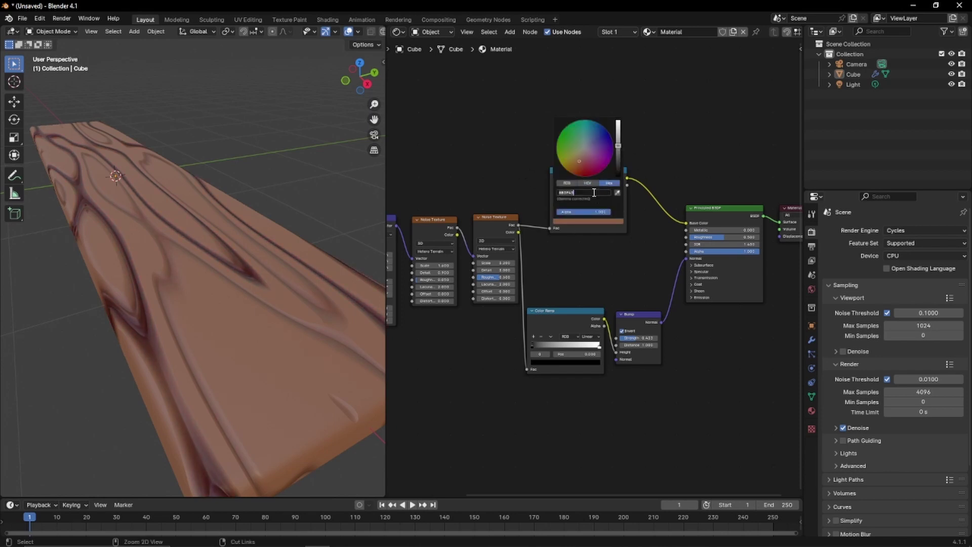
{"action": "type", "text": "A41202"}
{"action": "key", "text": "Return"}
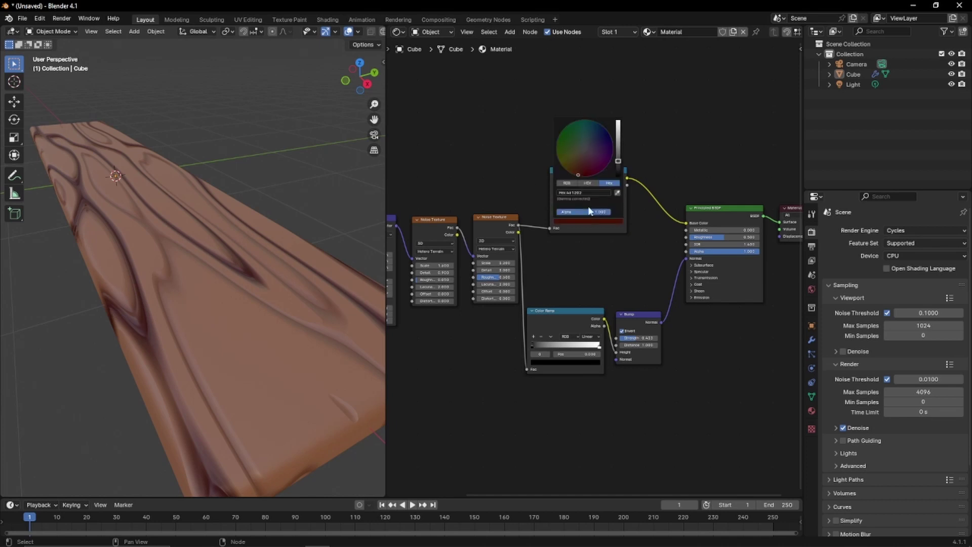
{"action": "left_click", "coordinate": [587, 183]}
{"action": "mouse_move", "coordinate": [618, 155]}
{"action": "left_mouse_down"}
{"action": "mouse_move", "coordinate": [617, 167]}
{"action": "mouse_move", "coordinate": [617, 134]}
{"action": "mouse_move", "coordinate": [617, 159]}
{"action": "left_mouse_up"}
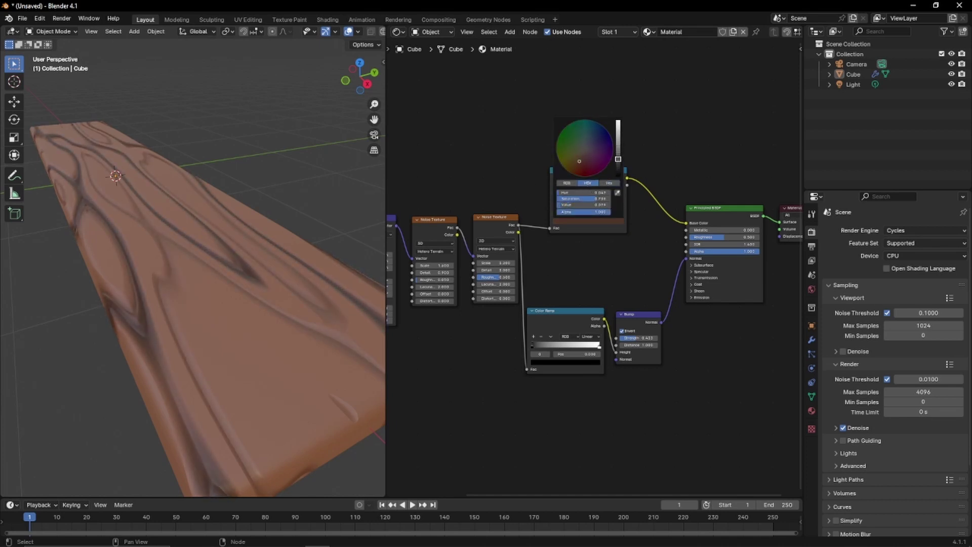
Move the bump branch's Color Ramp and Bump nodes slightly lower and switch the viewport to rendered shading.
{"action": "middle_click_drag", "start_coordinate": [203, 167], "coordinate": [177, 199]}
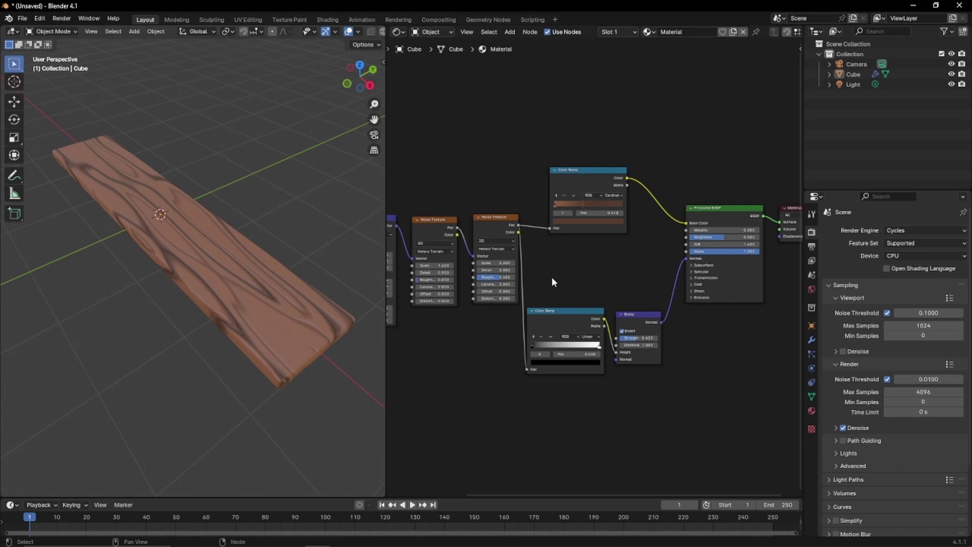
{"action": "left_click_drag", "start_coordinate": [551, 276], "coordinate": [630, 332]}
{"action": "key", "text": "g"}
{"action": "left_click", "coordinate": [648, 347]}
{"action": "key", "text": "z"}
{"action": "left_click", "coordinate": [290, 250]}
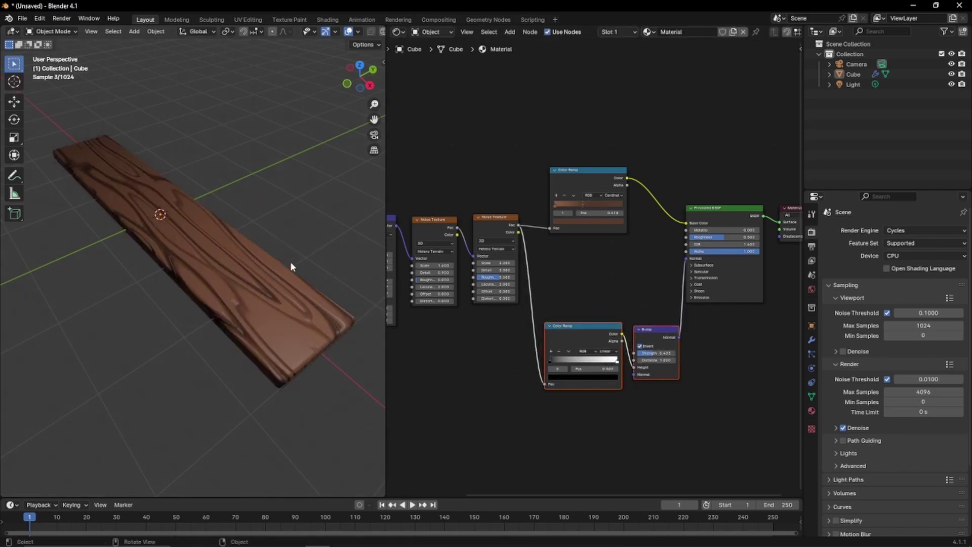
Add a Color Ramp fed by the last Noise Texture's Fac output and connect its Color to the Principled BSDF's Roughness.
{"action": "middle_click_drag", "start_coordinate": [290, 267], "coordinate": [235, 251]}
{"action": "left_click_drag", "start_coordinate": [518, 225], "coordinate": [560, 271]}
{"action": "type", "text": "colo"}
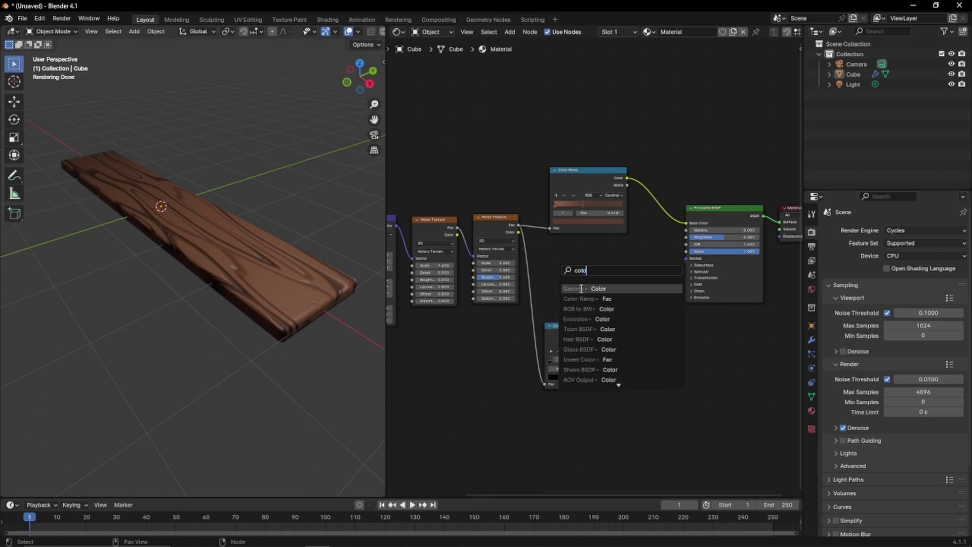
{"action": "left_click", "coordinate": [583, 299]}
{"action": "left_click", "coordinate": [580, 278]}
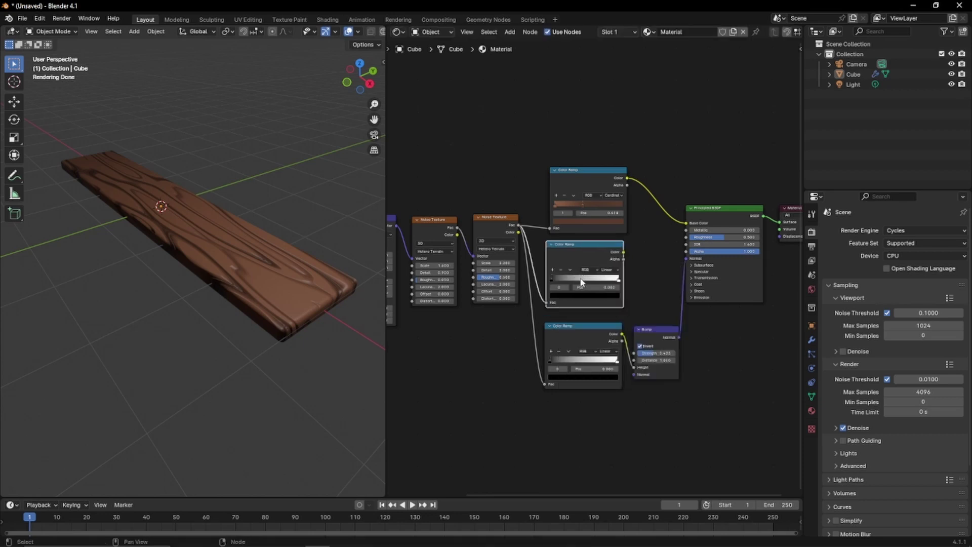
{"action": "left_click_drag", "start_coordinate": [624, 252], "coordinate": [686, 236]}
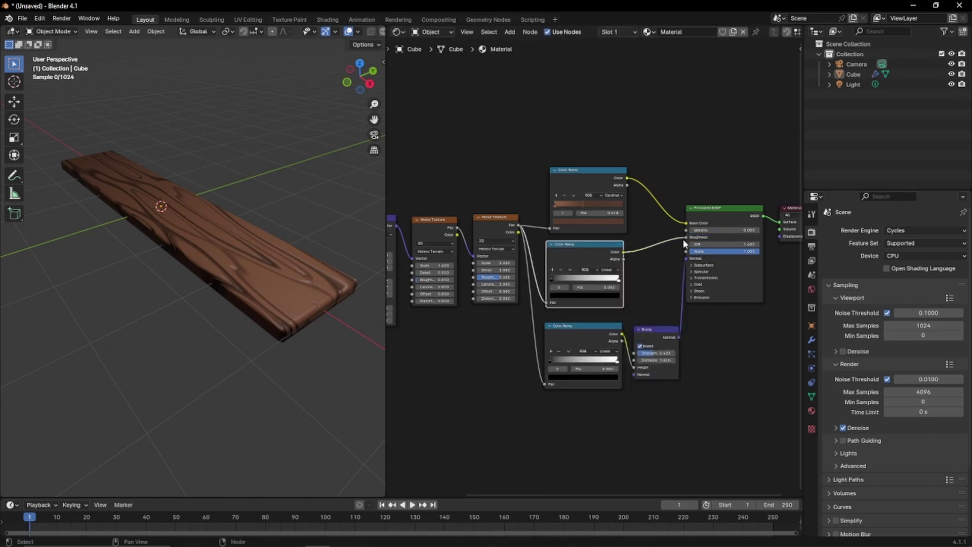
Reverse the Roughness ramp so white is at the start, with the black stop slightly past the middle.
{"action": "middle_click_drag", "start_coordinate": [324, 240], "coordinate": [237, 256]}
{"action": "scroll", "coordinate": [255, 259], "scroll_direction": "up", "scroll_amount": 1}
{"action": "scroll", "coordinate": [238, 259], "scroll_direction": "down", "scroll_amount": 4}
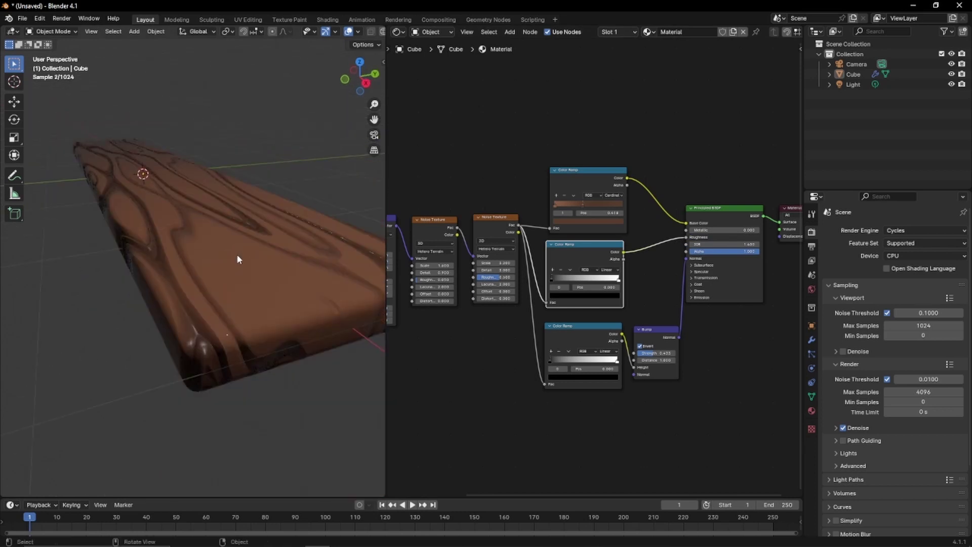
{"action": "mouse_move", "coordinate": [552, 275]}
{"action": "left_mouse_down"}
{"action": "mouse_move", "coordinate": [614, 280]}
{"action": "mouse_move", "coordinate": [551, 284]}
{"action": "left_mouse_up"}
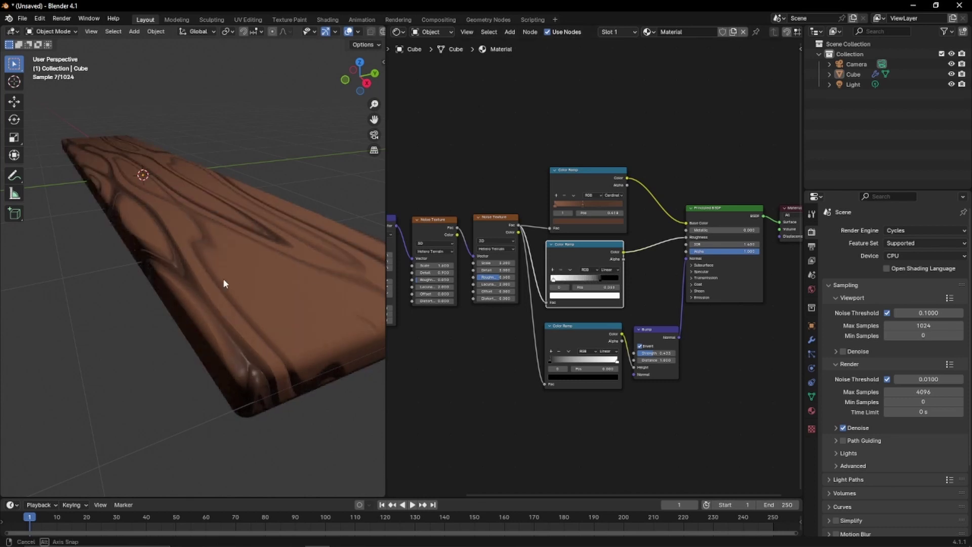
{"action": "mouse_move", "coordinate": [223, 278]}
{"action": "middle_mouse_down"}
{"action": "mouse_move", "coordinate": [217, 272]}
{"action": "mouse_move", "coordinate": [229, 291]}
{"action": "middle_mouse_up"}
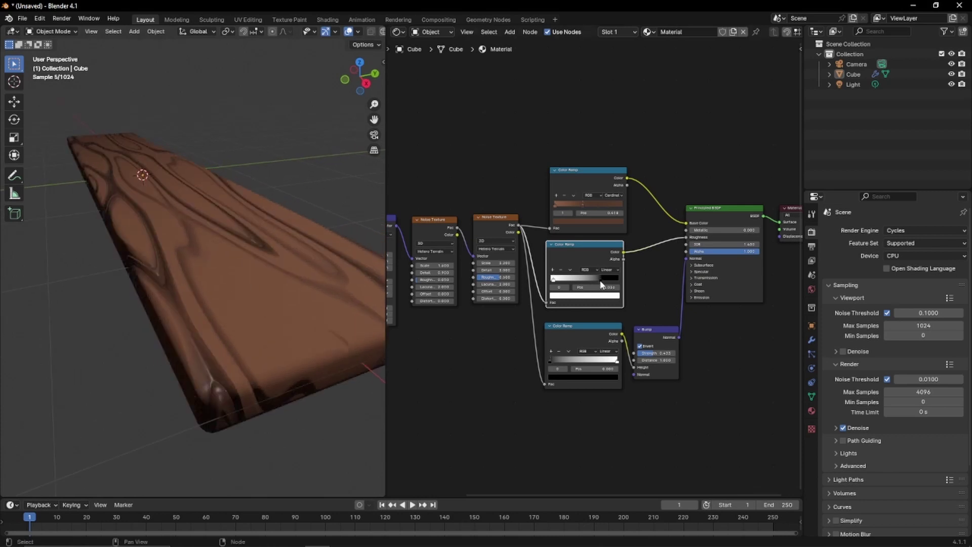
{"action": "left_click_drag", "start_coordinate": [601, 284], "coordinate": [592, 279]}
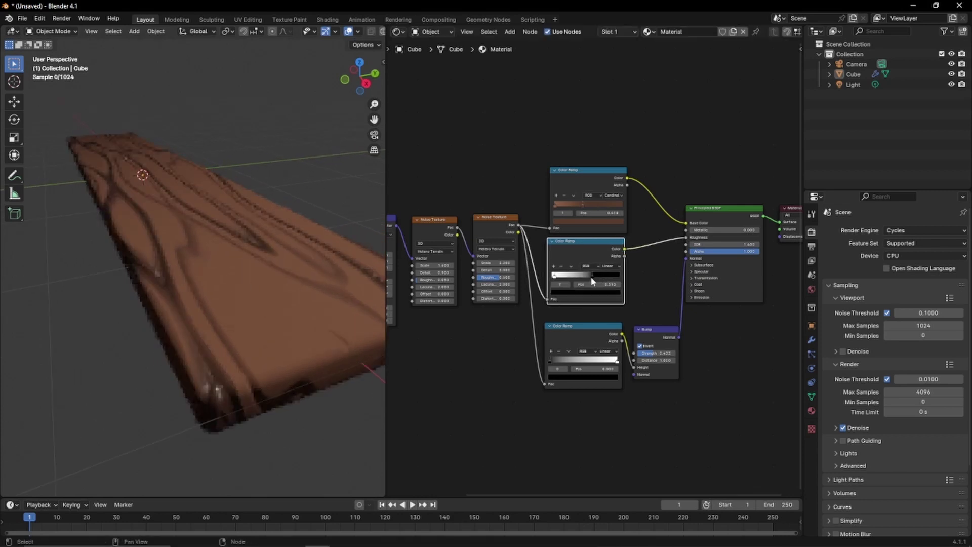